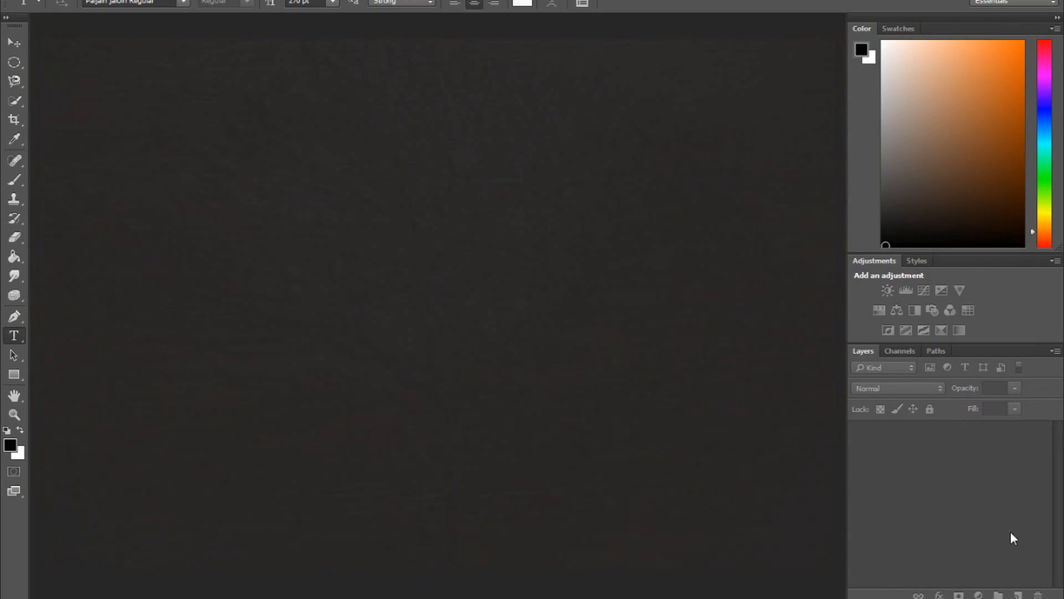
- Minimize the program and open the WOOD ENGRAVING wood texture image from the desktop
{"action": "left_click", "coordinate": [996, 0]}
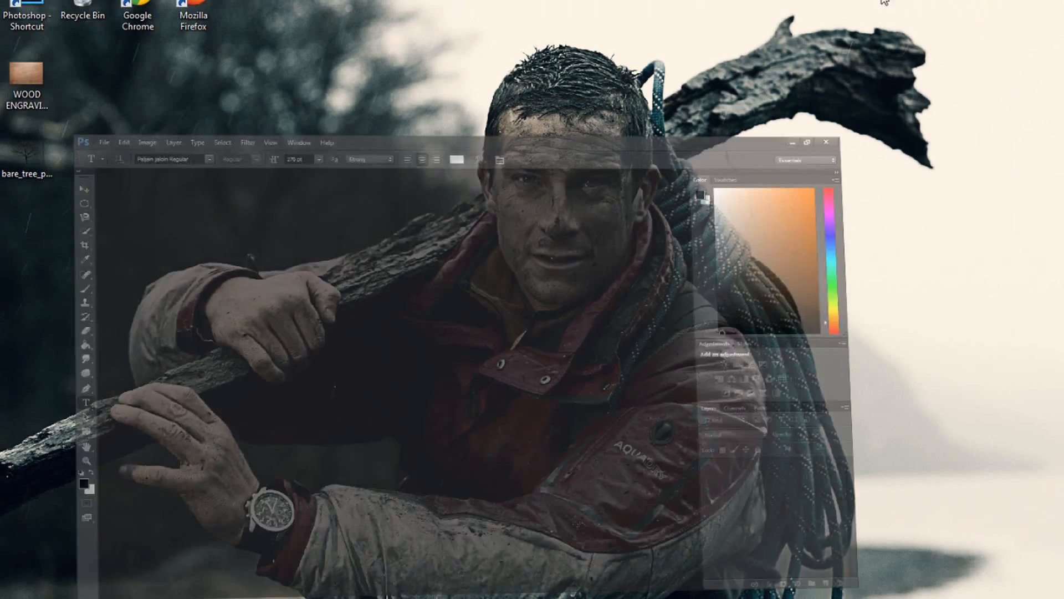
{"action": "left_click_drag", "start_coordinate": [31, 88], "coordinate": [371, 374]}
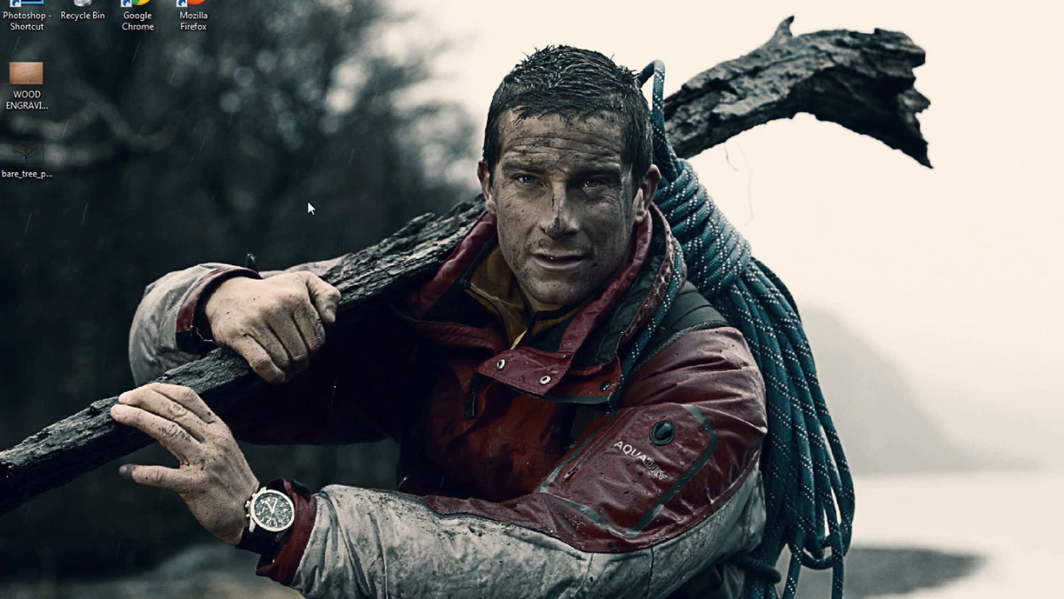
- Place the bare tree image onto the wood texture and scale it up to fill the canvas
{"action": "left_click_drag", "start_coordinate": [45, 171], "coordinate": [401, 377]}
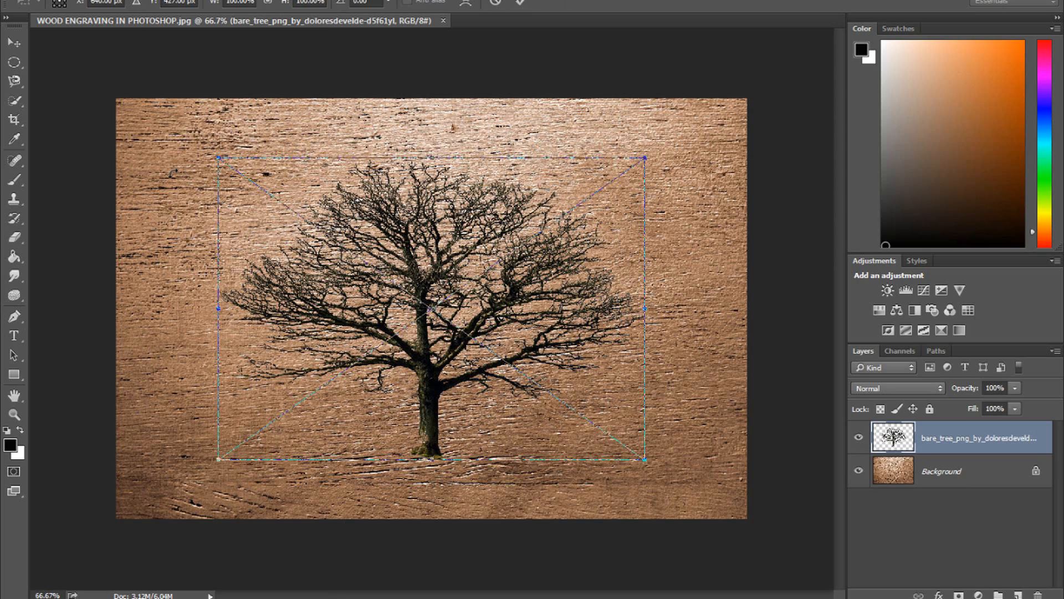
{"action": "left_click_drag", "start_coordinate": [219, 157], "coordinate": [109, 121]}
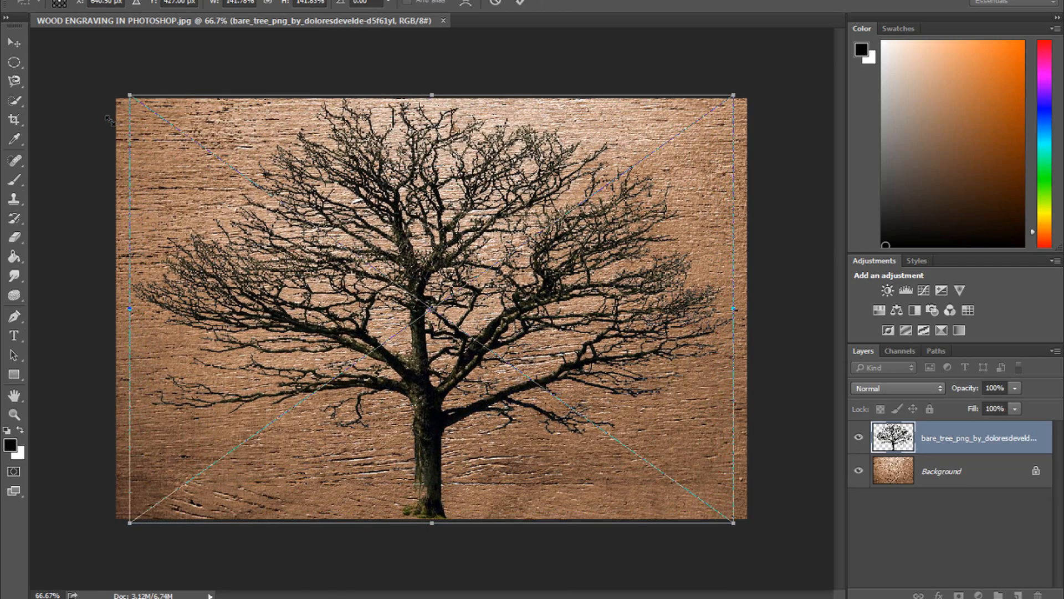
{"action": "key", "text": "Return"}
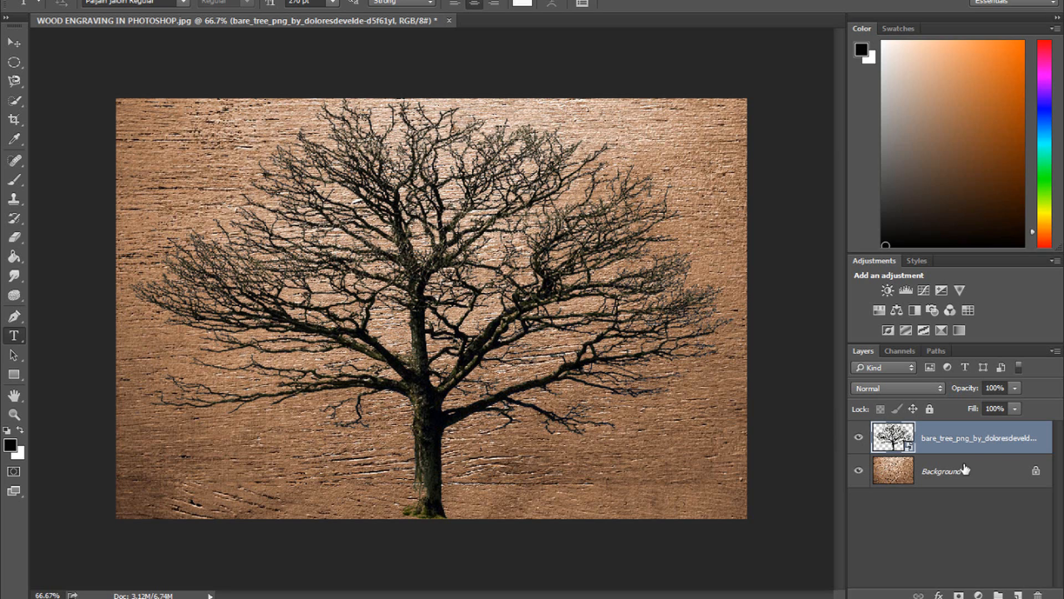
- Open the tree layer's blending options and set its fill opacity to 0%
{"action": "double_click", "coordinate": [1045, 447]}
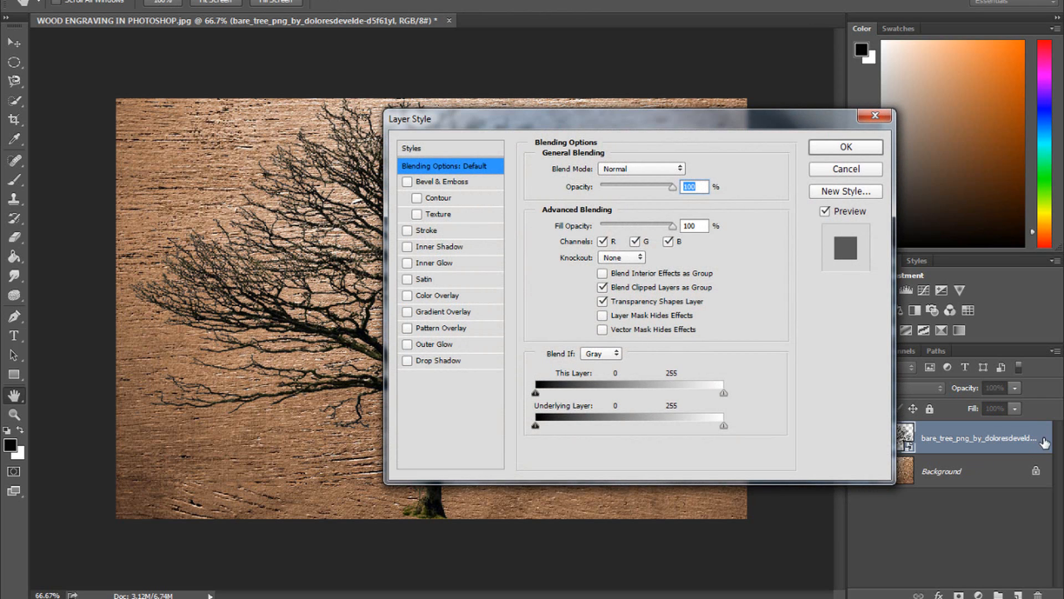
{"action": "left_click", "coordinate": [699, 227]}
{"action": "left_click", "coordinate": [551, 224]}
{"action": "type", "text": "0"}
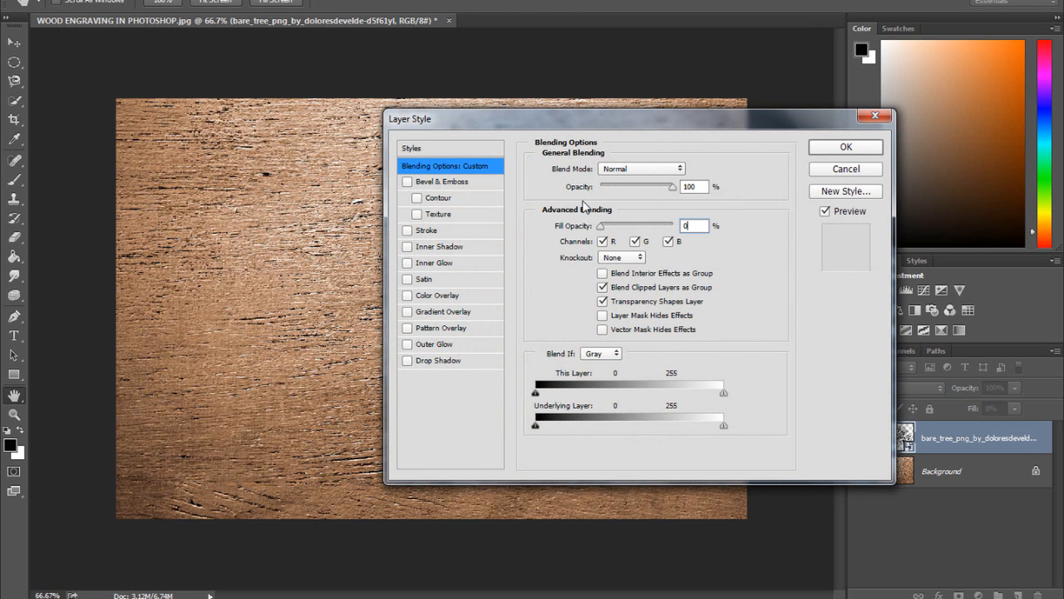
- Add a Bevel & Emboss effect with Emboss style, Chisel Hard technique and Down direction
{"action": "left_click", "coordinate": [444, 183]}
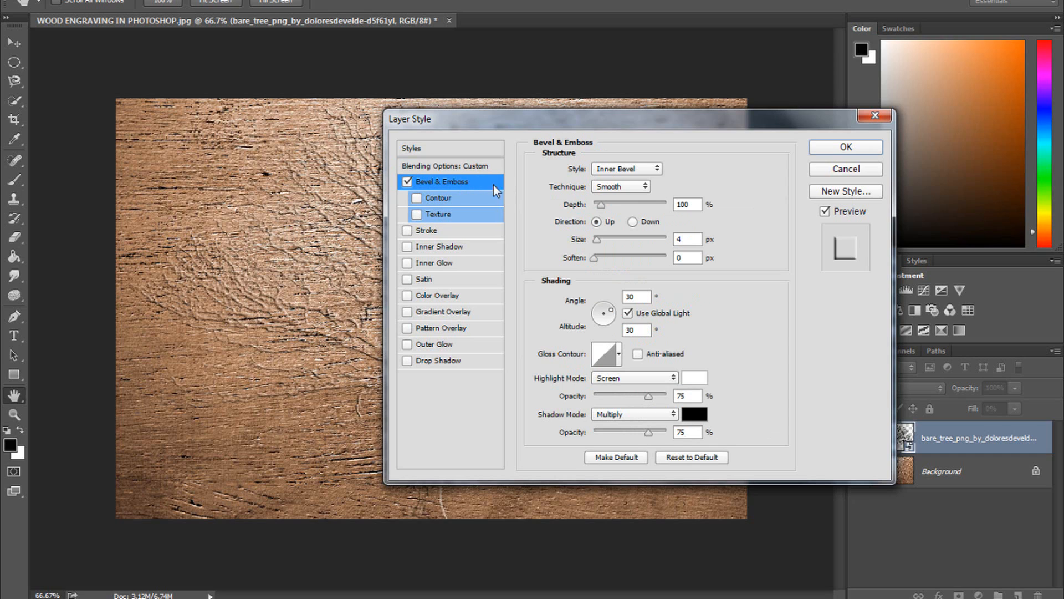
{"action": "left_click", "coordinate": [624, 169]}
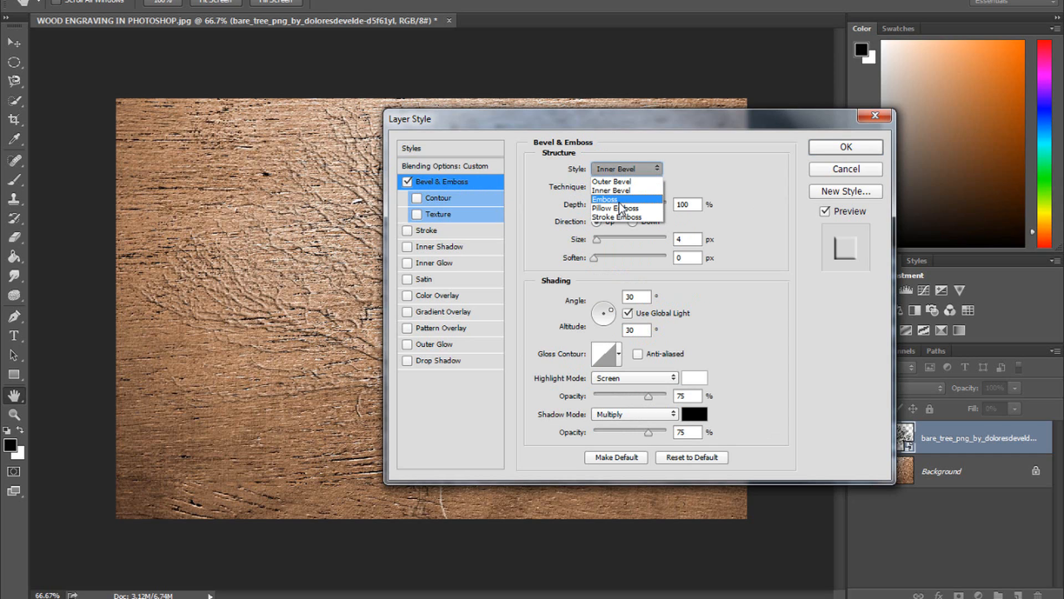
{"action": "left_click", "coordinate": [620, 199]}
{"action": "left_click", "coordinate": [617, 186]}
{"action": "left_click", "coordinate": [618, 208]}
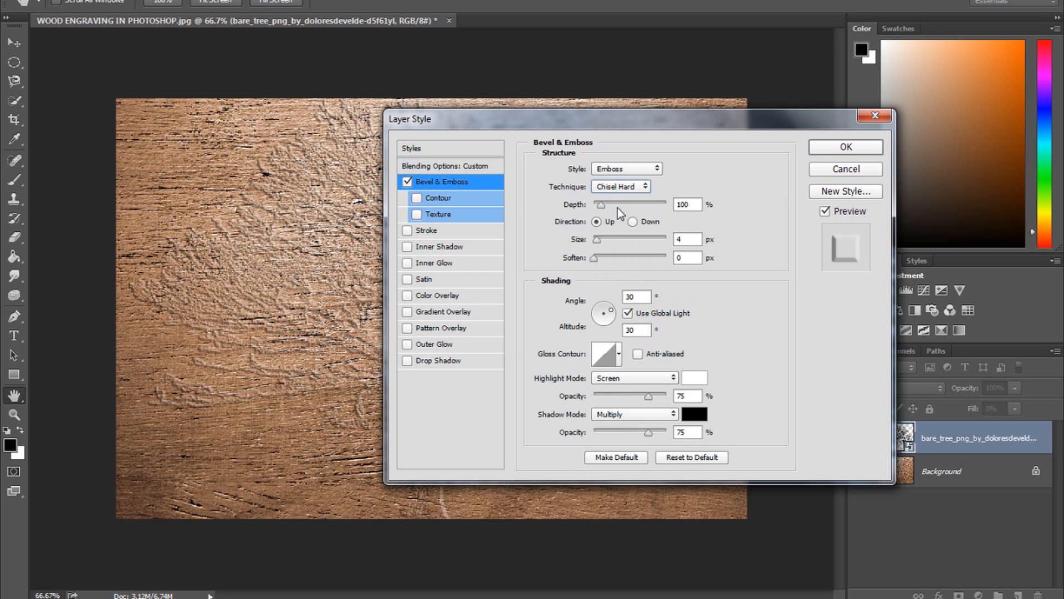
{"action": "left_click", "coordinate": [633, 221]}
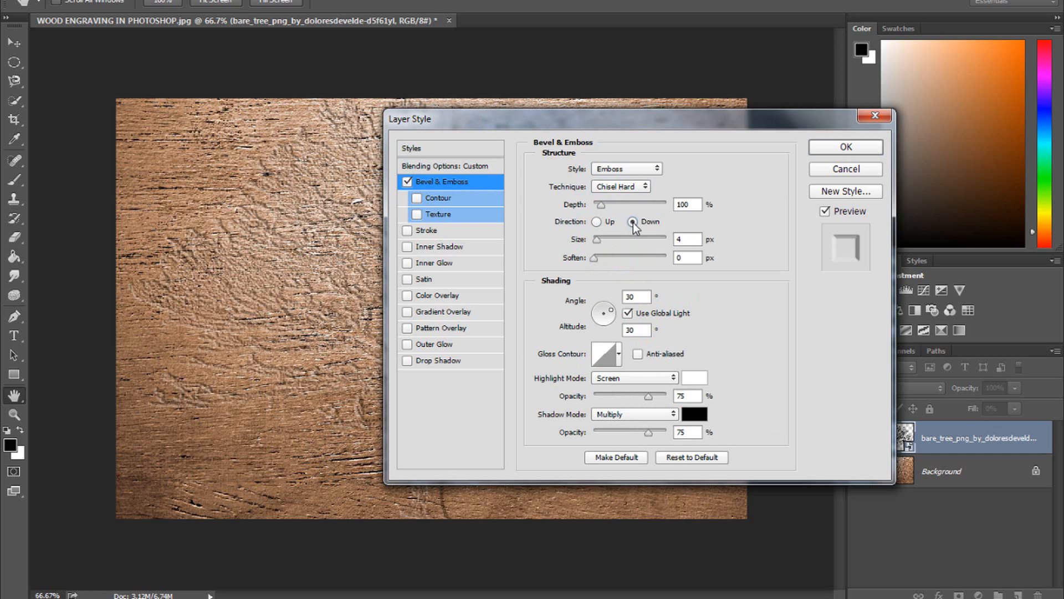
- Set the bevel depth to 200% and its size to 30 px
{"action": "double_click", "coordinate": [687, 204]}
{"action": "type", "text": "200"}
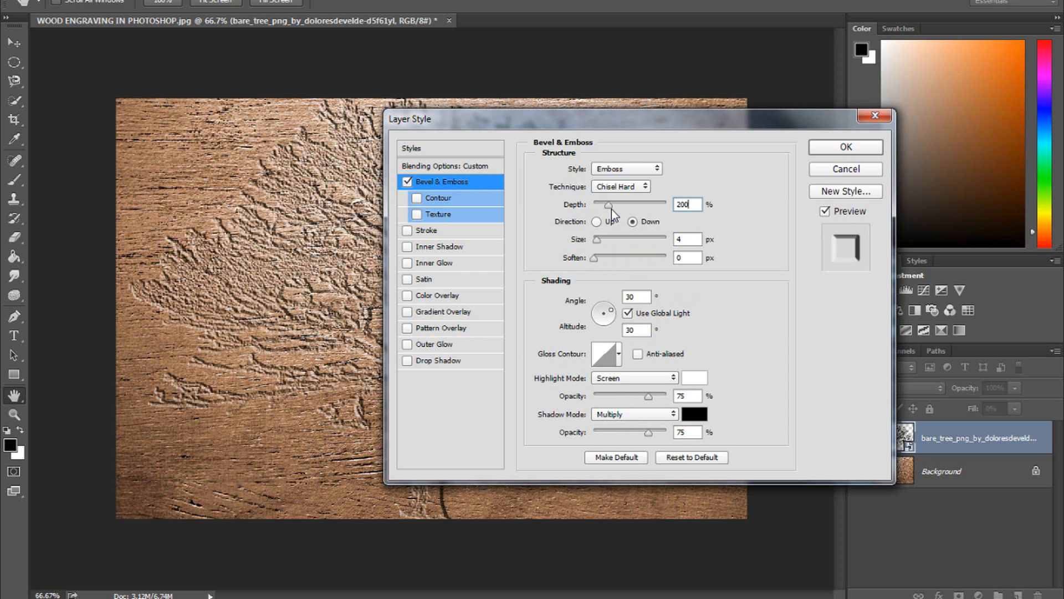
{"action": "key", "text": "Tab"}
{"action": "type", "text": "30"}
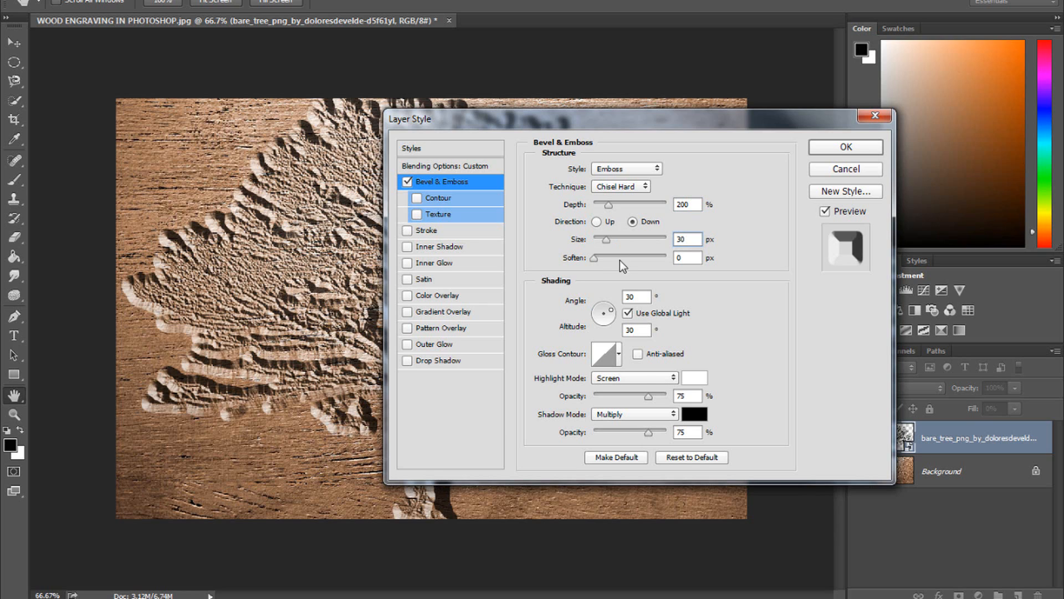
- Set the highlight mode to Overlay at 25% opacity and the shadow opacity to 50%
{"action": "left_click", "coordinate": [640, 377]}
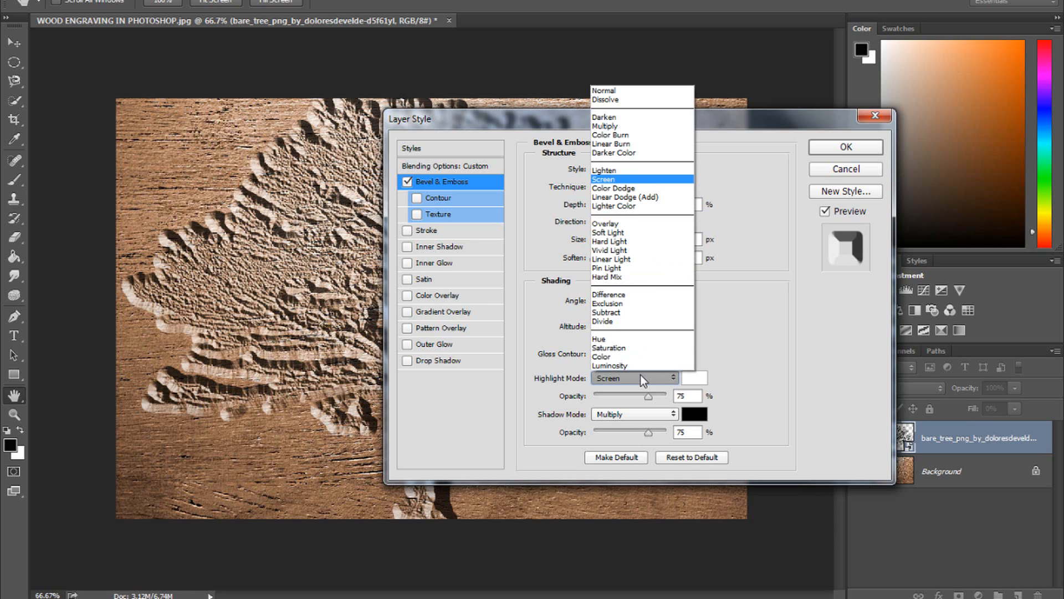
{"action": "left_click", "coordinate": [641, 222]}
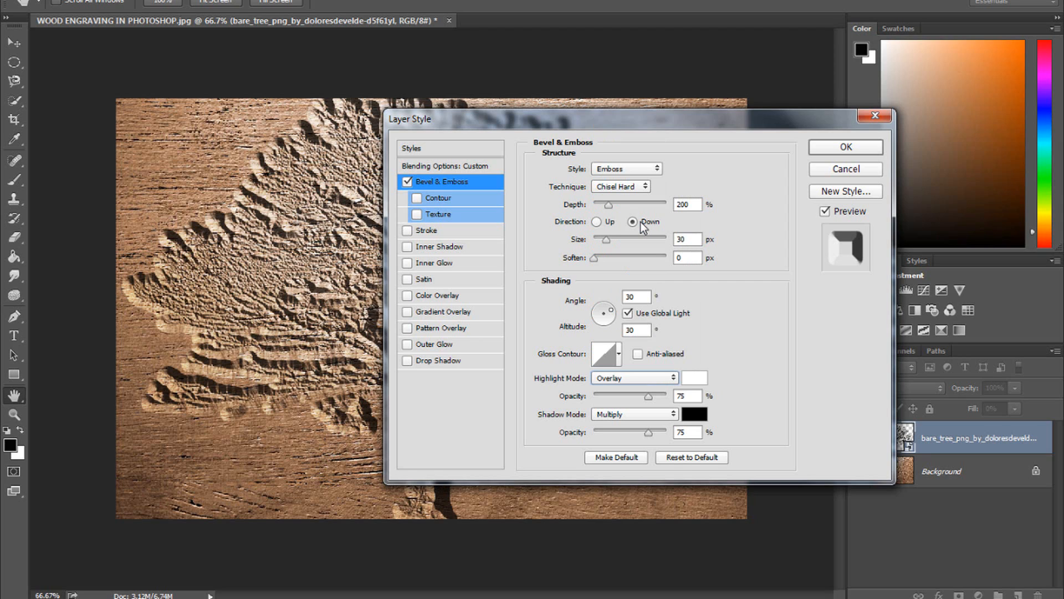
{"action": "left_click", "coordinate": [688, 395]}
{"action": "type", "text": "25"}
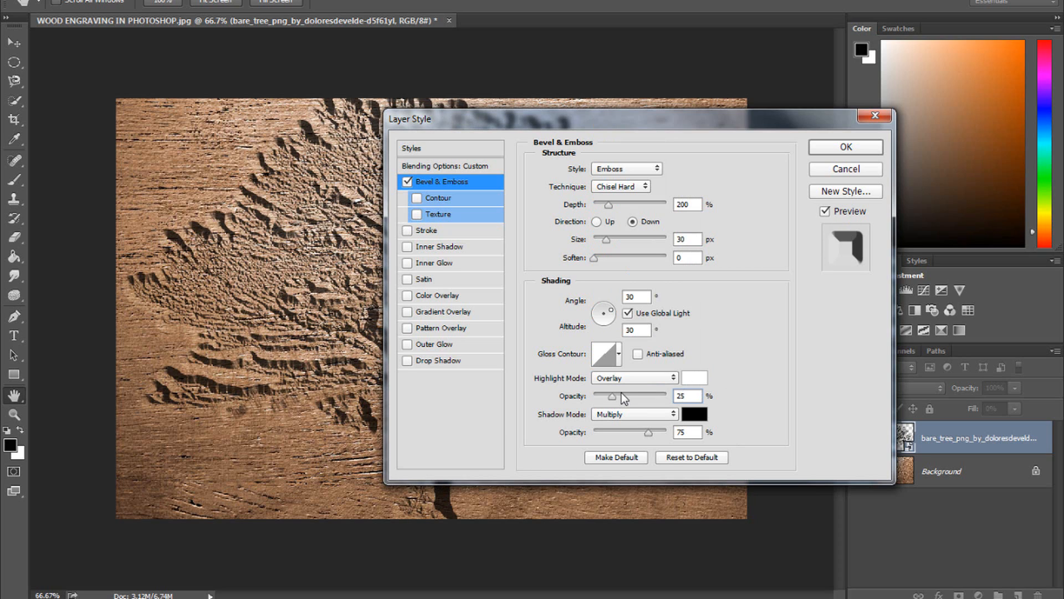
{"action": "left_click", "coordinate": [677, 432]}
{"action": "double_click", "coordinate": [677, 432]}
{"action": "type", "text": "50"}
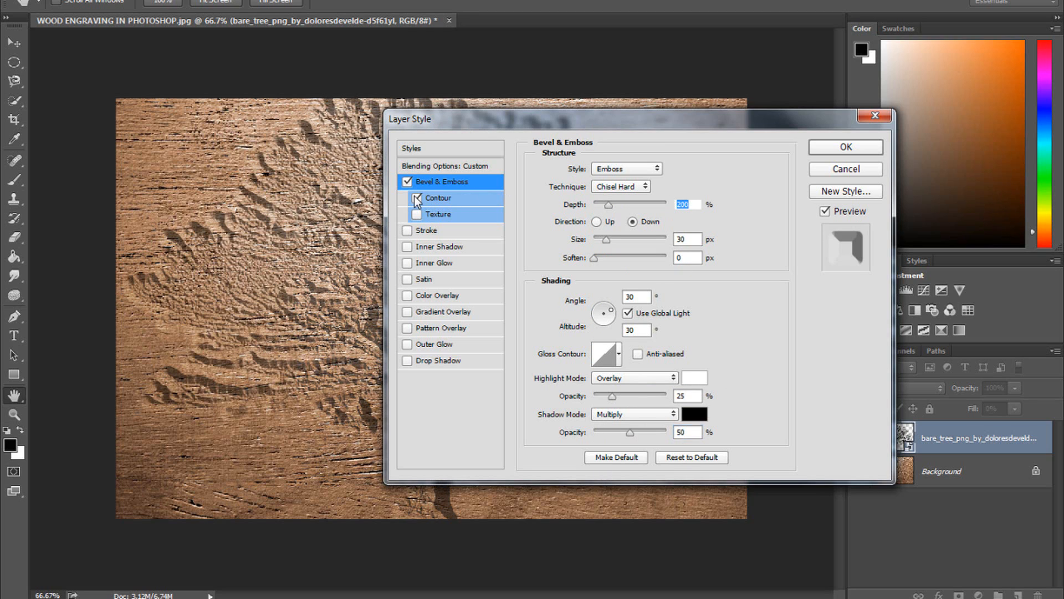
- Enable the Contour option and choose a different contour preset
{"action": "left_click", "coordinate": [466, 205]}
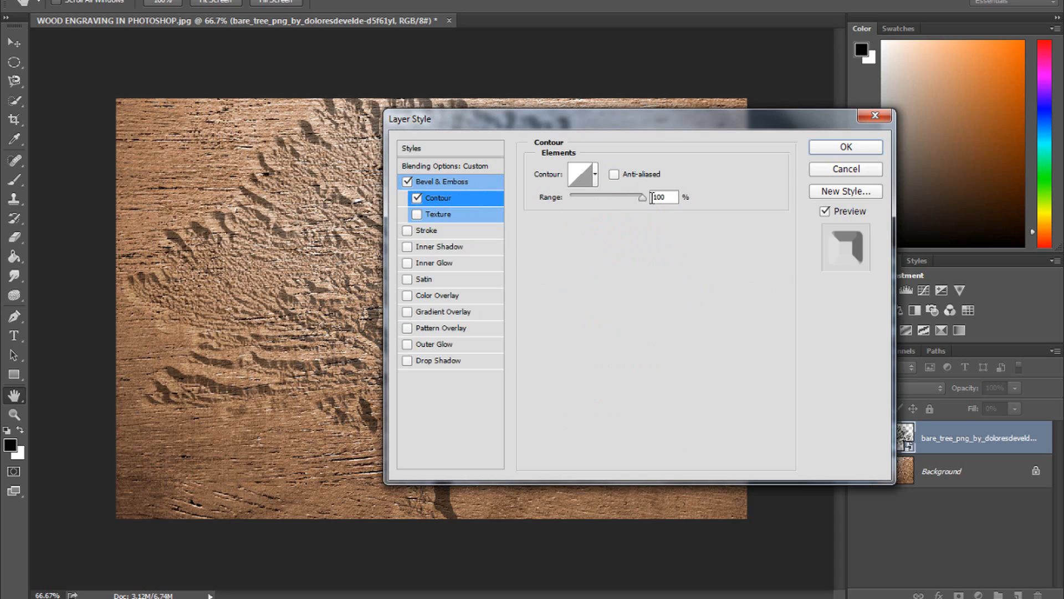
{"action": "left_click", "coordinate": [596, 176]}
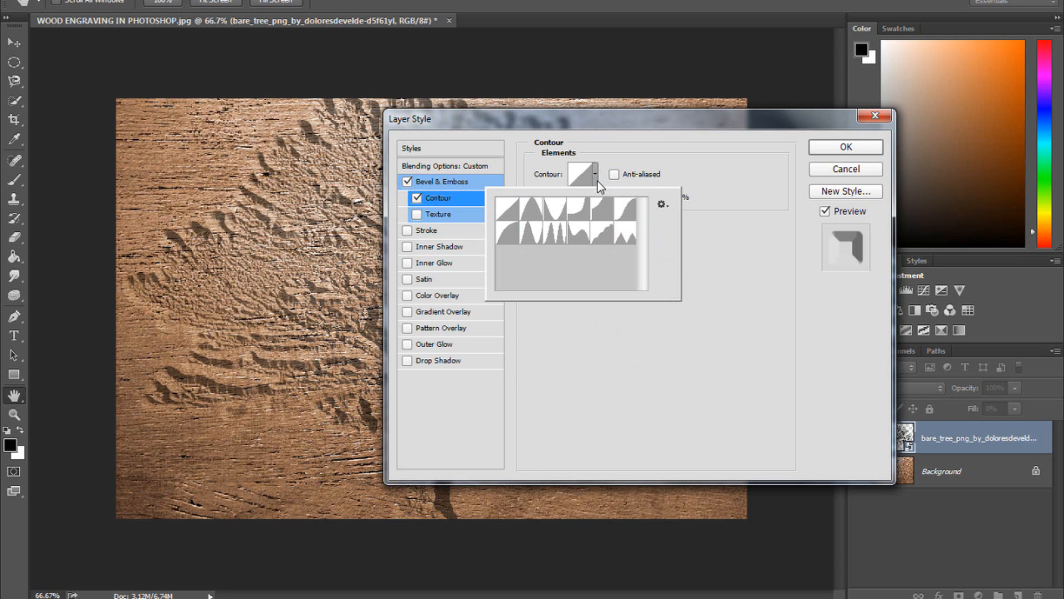
{"action": "left_click", "coordinate": [586, 212]}
{"action": "left_click", "coordinate": [727, 198]}
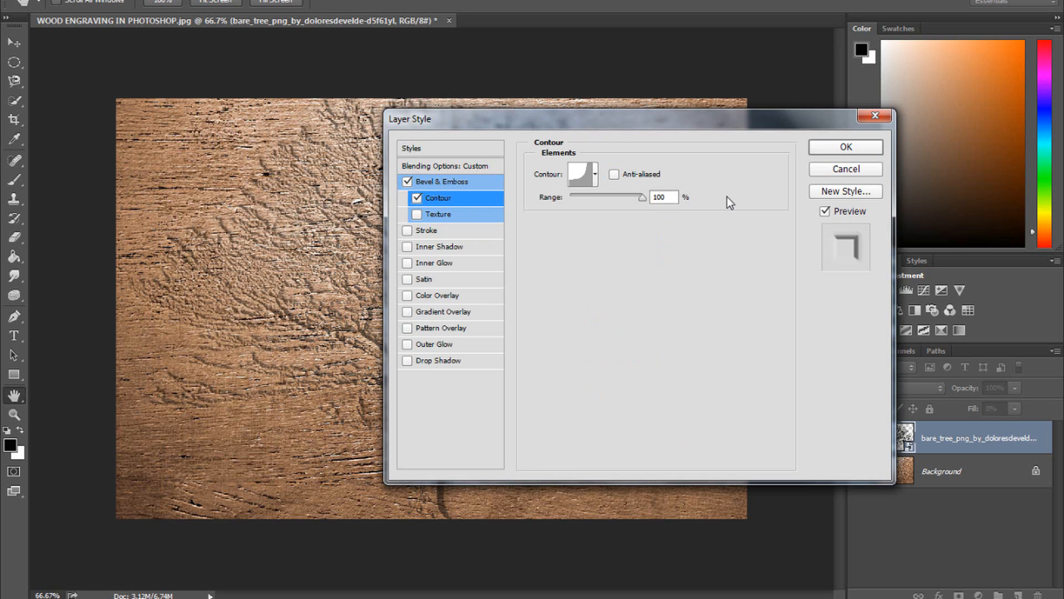
- Enable the Texture option and adjust its pattern settings
{"action": "left_click", "coordinate": [437, 219]}
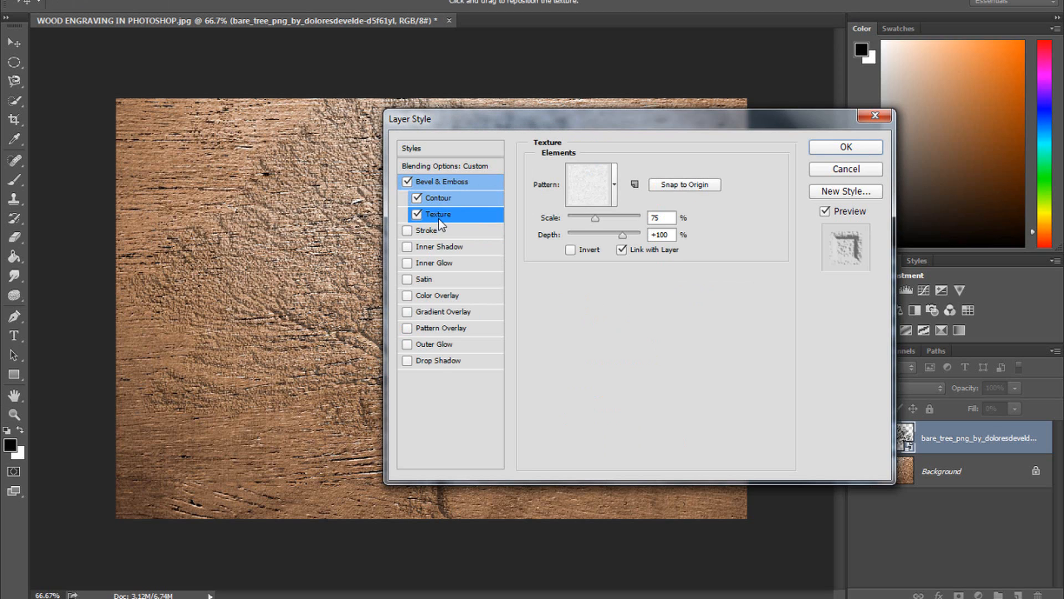
{"action": "left_click", "coordinate": [614, 194]}
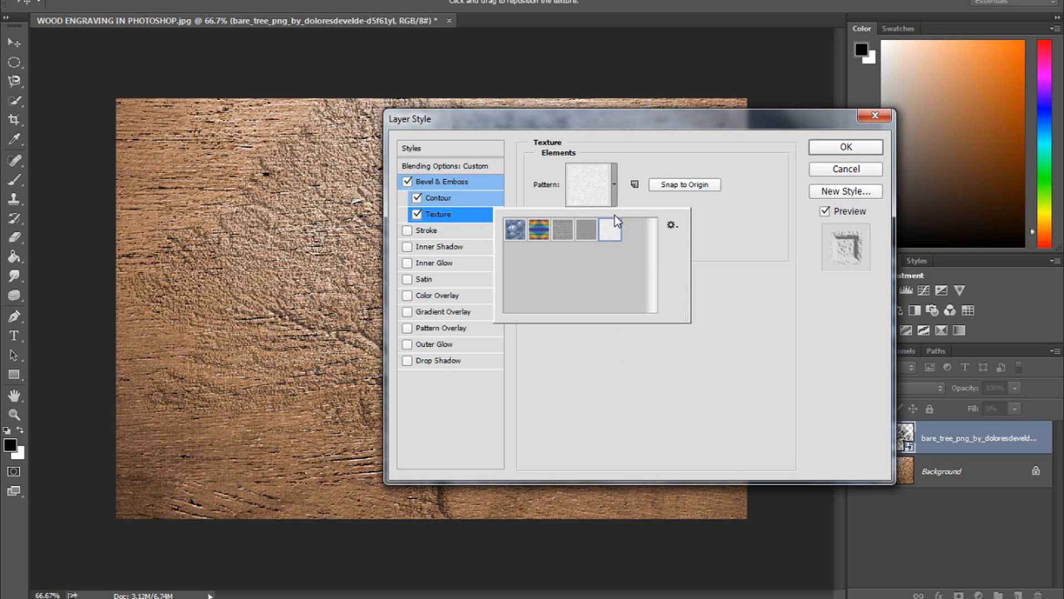
{"action": "left_click", "coordinate": [731, 233]}
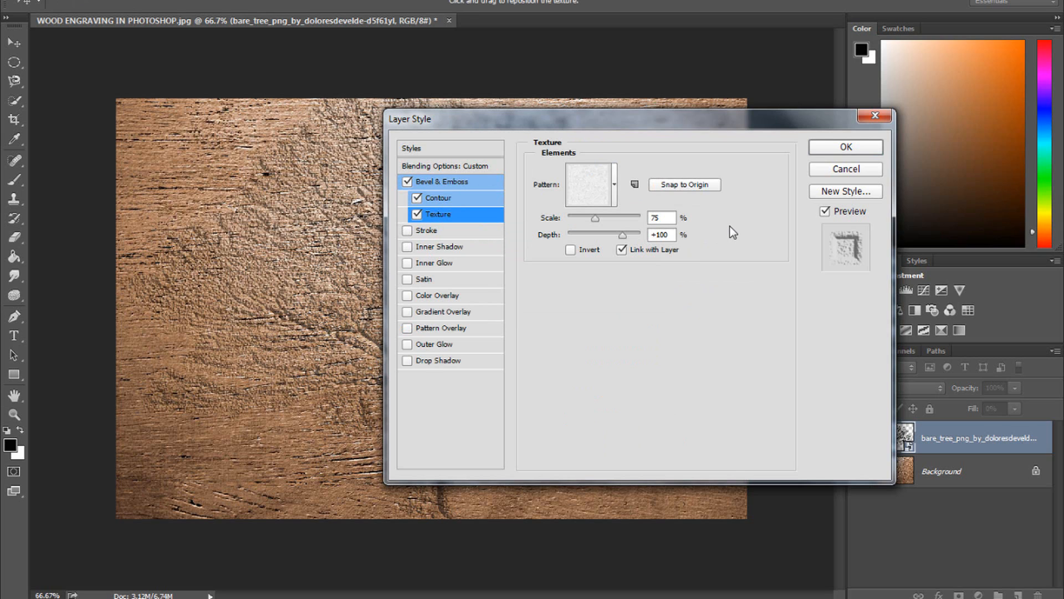
{"action": "left_click", "coordinate": [561, 221]}
{"action": "type", "text": "5"}
- Add an Inner Shadow with a distance of 2 px and size of 0 px
{"action": "left_click", "coordinate": [457, 249]}
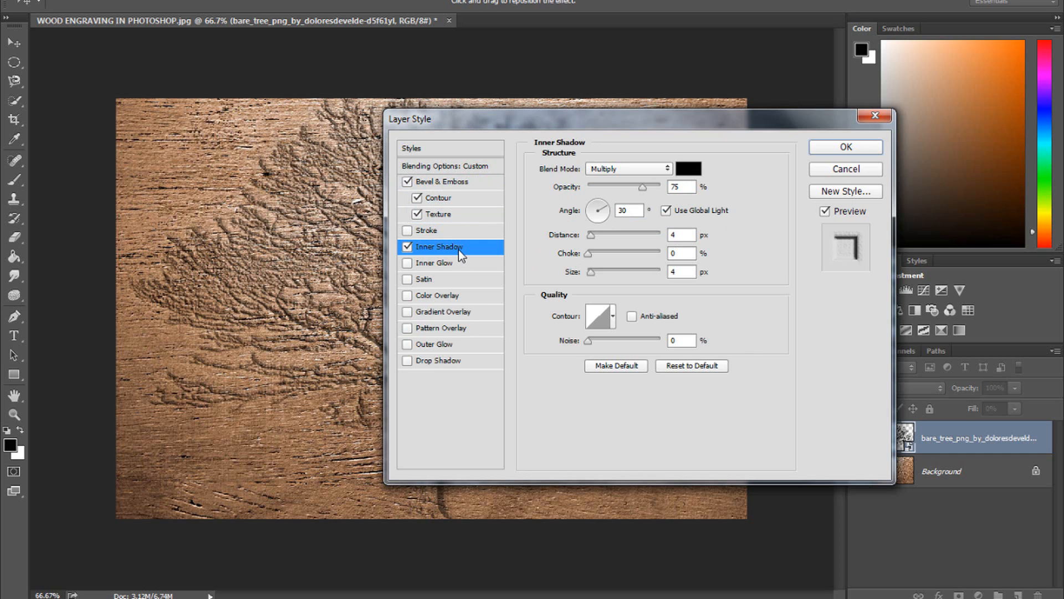
{"action": "double_click", "coordinate": [682, 236]}
{"action": "type", "text": "2"}
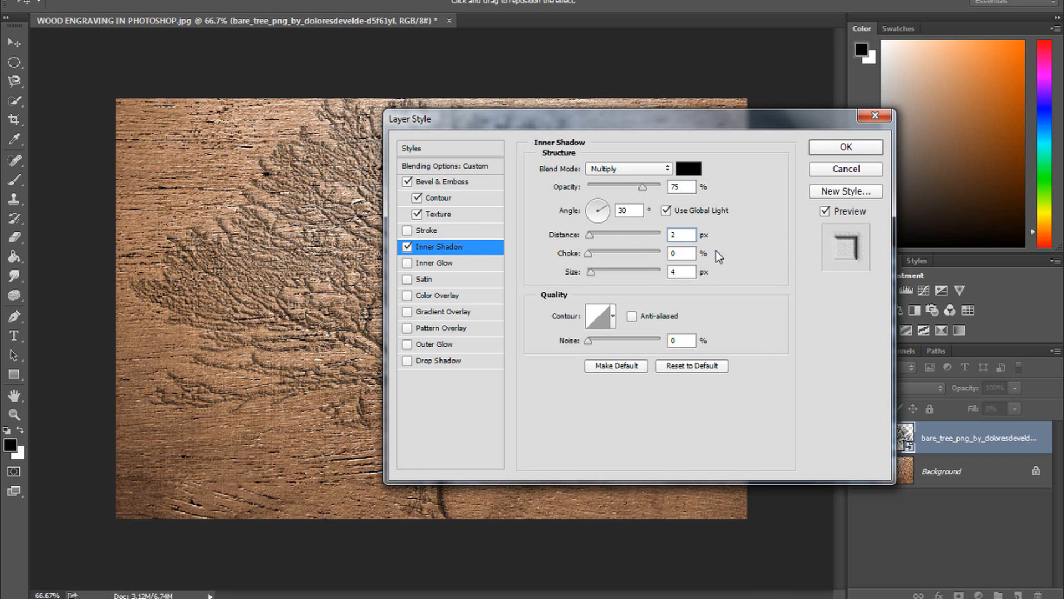
{"action": "double_click", "coordinate": [688, 271]}
{"action": "type", "text": "0"}
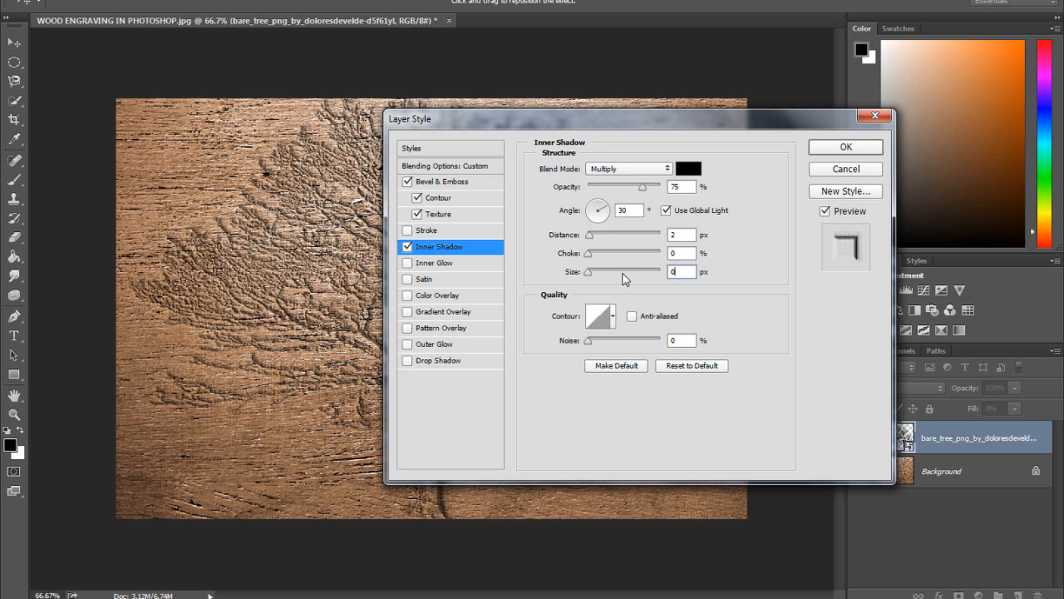
{"action": "left_click", "coordinate": [693, 235]}
- Add an Outer Glow with Color Burn blend mode at 15% opacity
{"action": "left_click", "coordinate": [428, 343]}
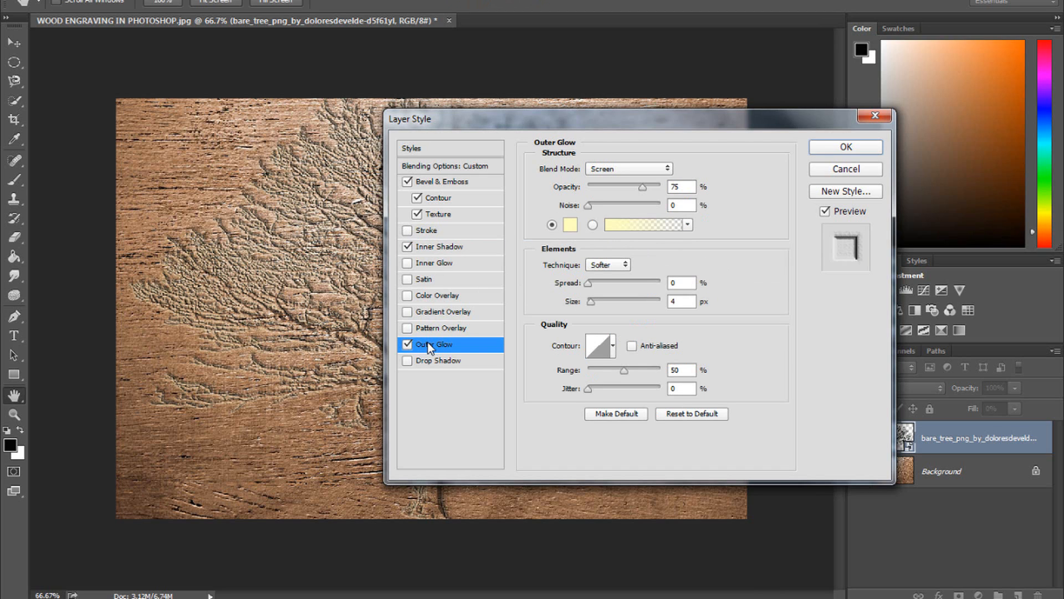
{"action": "left_click", "coordinate": [628, 169]}
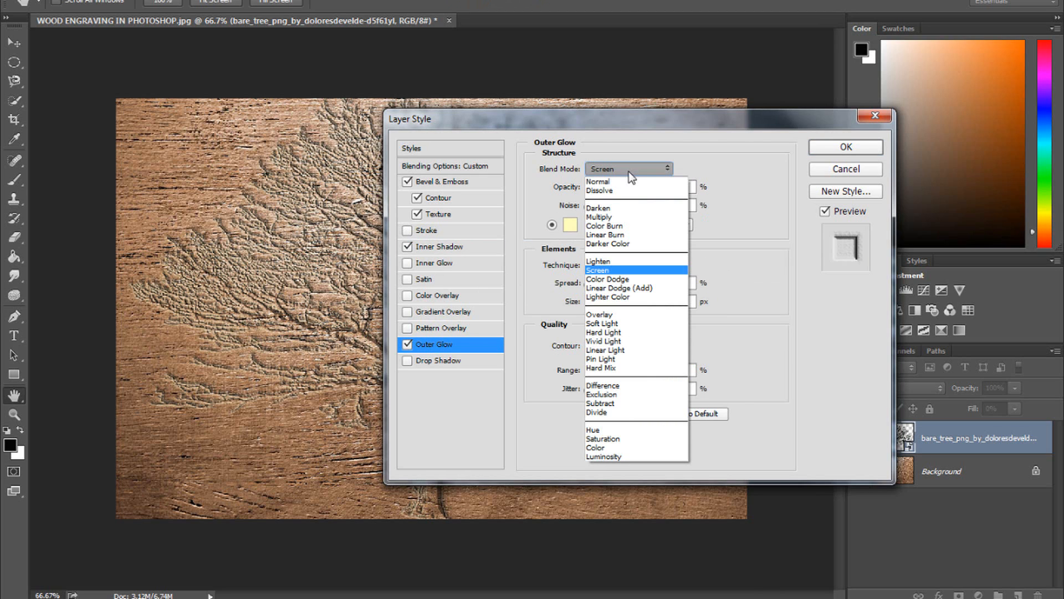
{"action": "left_click", "coordinate": [622, 226]}
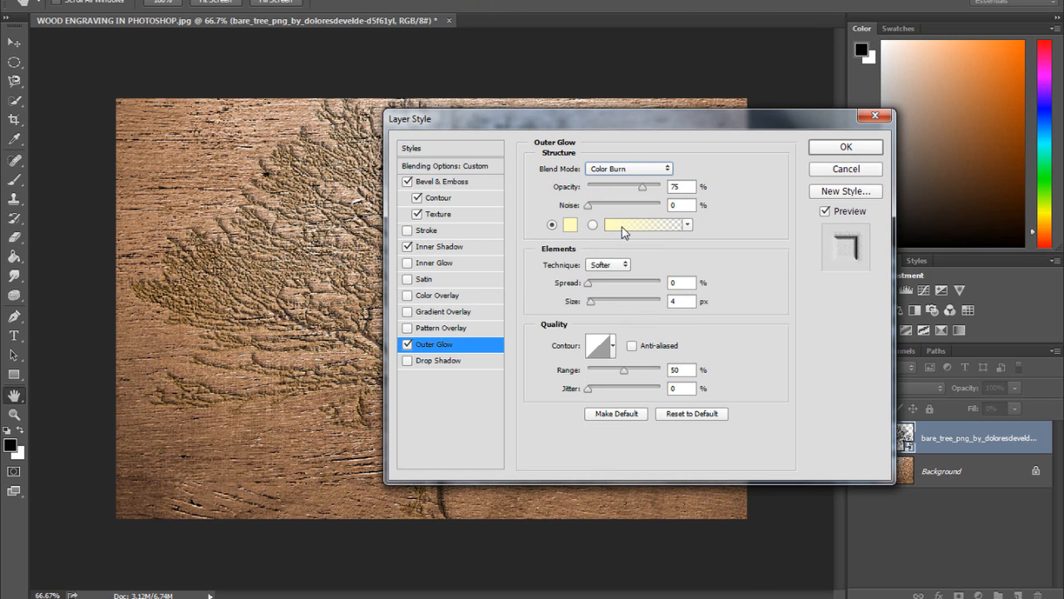
{"action": "double_click", "coordinate": [679, 186]}
{"action": "type", "text": "15"}
- Set the outer glow color to near black 030303
{"action": "left_click", "coordinate": [573, 225]}
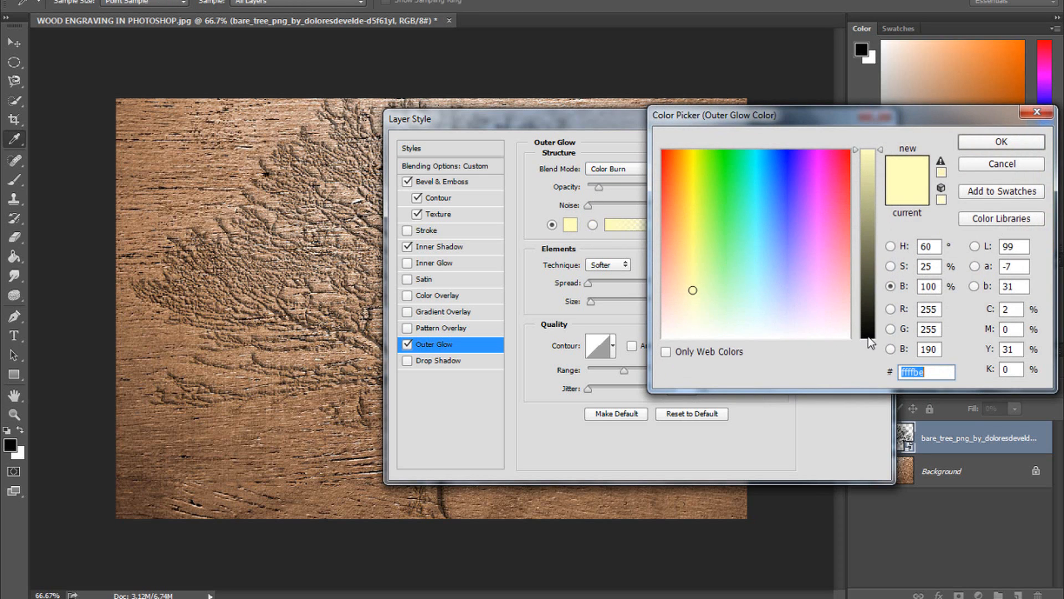
{"action": "left_click", "coordinate": [868, 336]}
{"action": "left_click", "coordinate": [665, 337]}
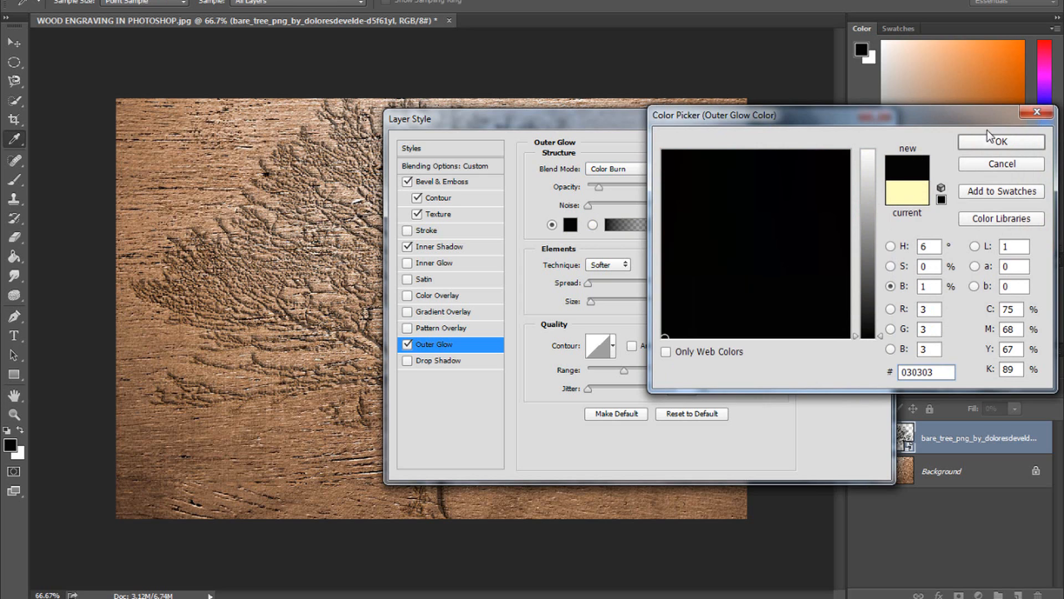
{"action": "left_click", "coordinate": [986, 141]}
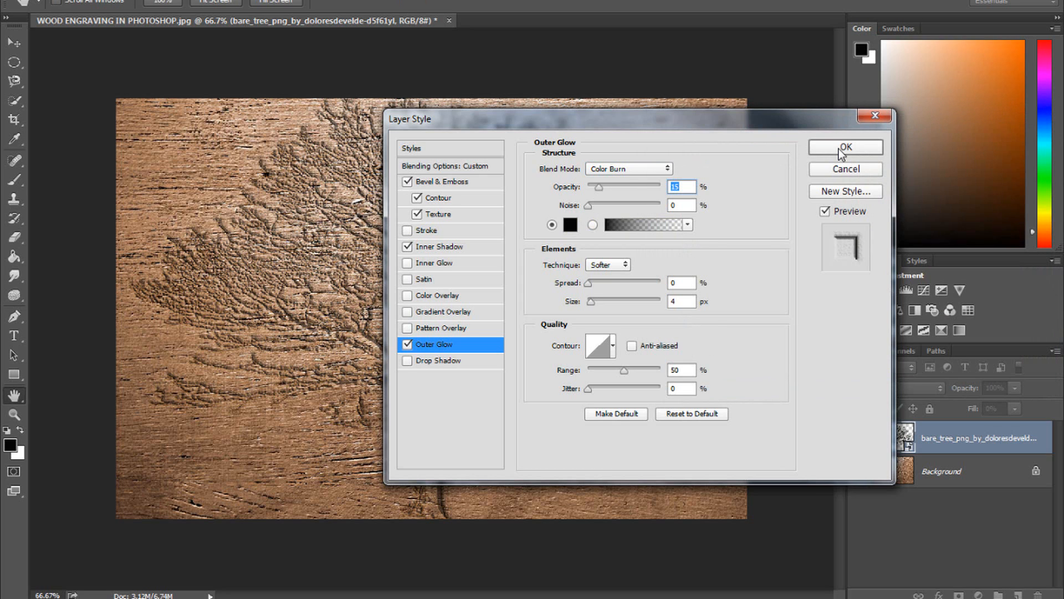
- Set the outer glow size to 250 px and spread to 20%, then apply the layer style
{"action": "left_click", "coordinate": [688, 302]}
{"action": "type", "text": "250"}
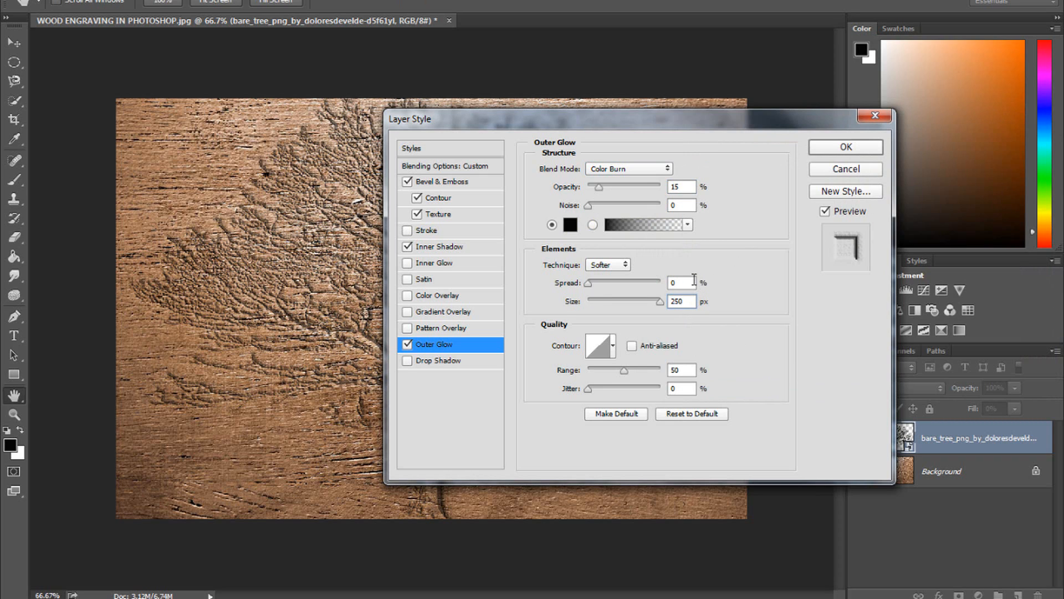
{"action": "key", "text": "shift+Tab"}
{"action": "type", "text": "20"}
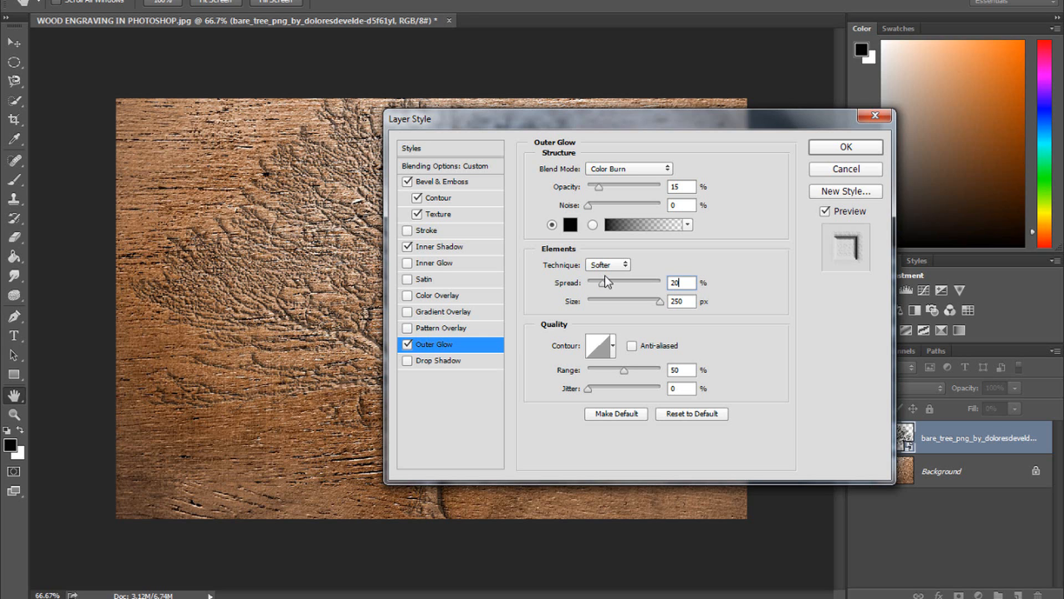
{"action": "left_click", "coordinate": [844, 148]}
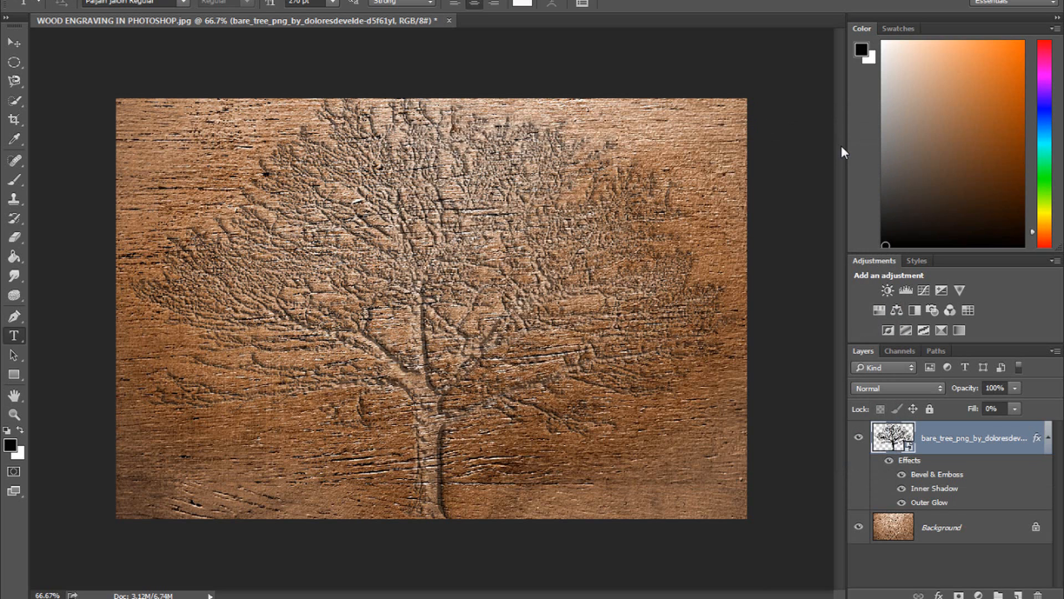
- Duplicate the Background layer and move the copy above the tree layer
{"action": "left_click", "coordinate": [949, 531]}
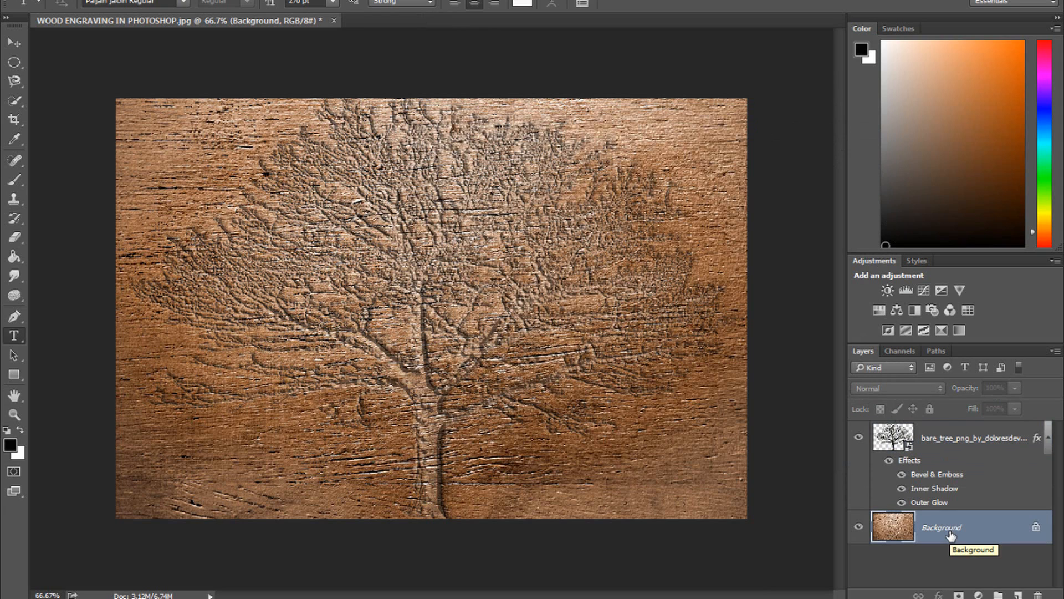
{"action": "key", "text": "ctrl+j"}
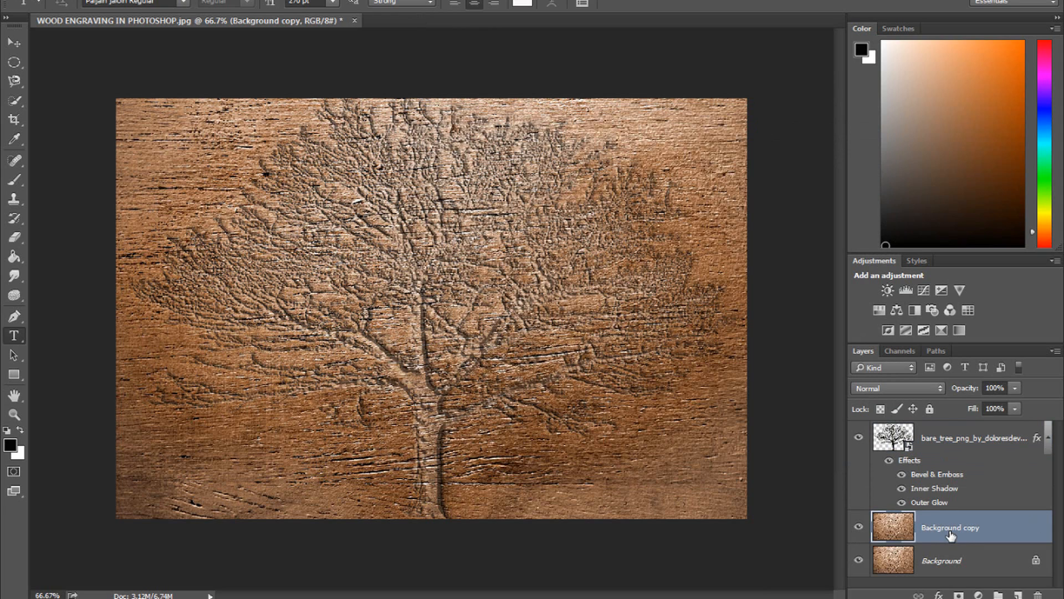
{"action": "left_click_drag", "start_coordinate": [950, 532], "coordinate": [949, 437]}
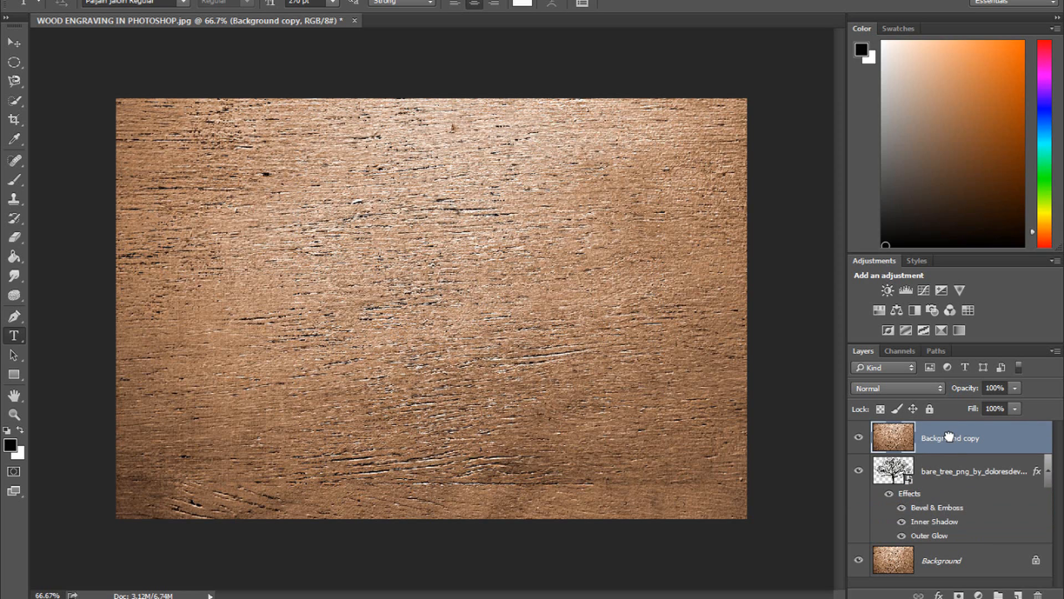
- Load the tree layer as a selection and add it as a layer mask on the background copy
{"action": "left_click", "coordinate": [898, 480], "text": "ctrl"}
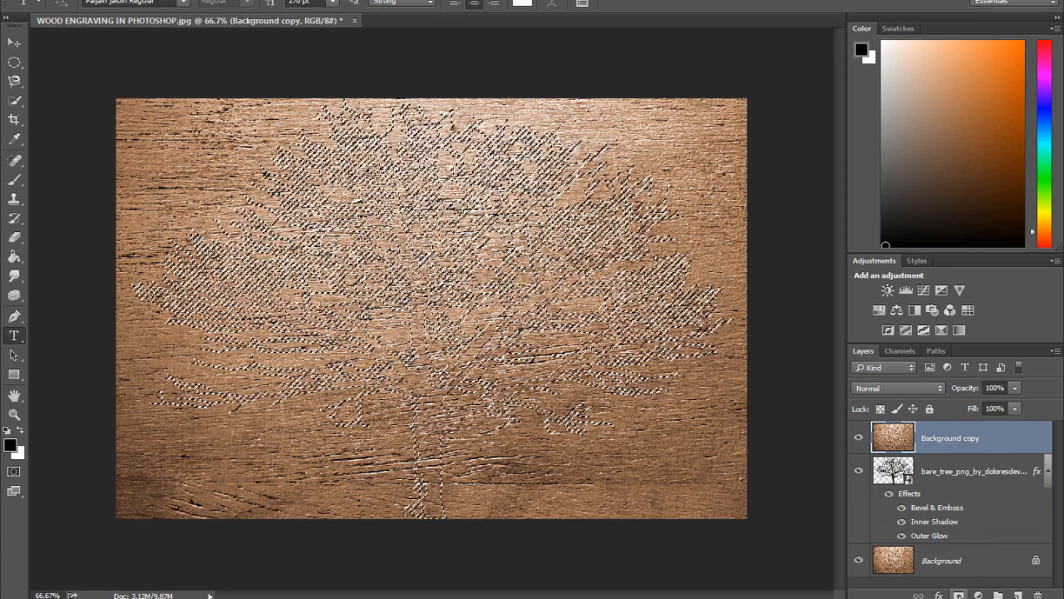
{"action": "left_click", "coordinate": [959, 594]}
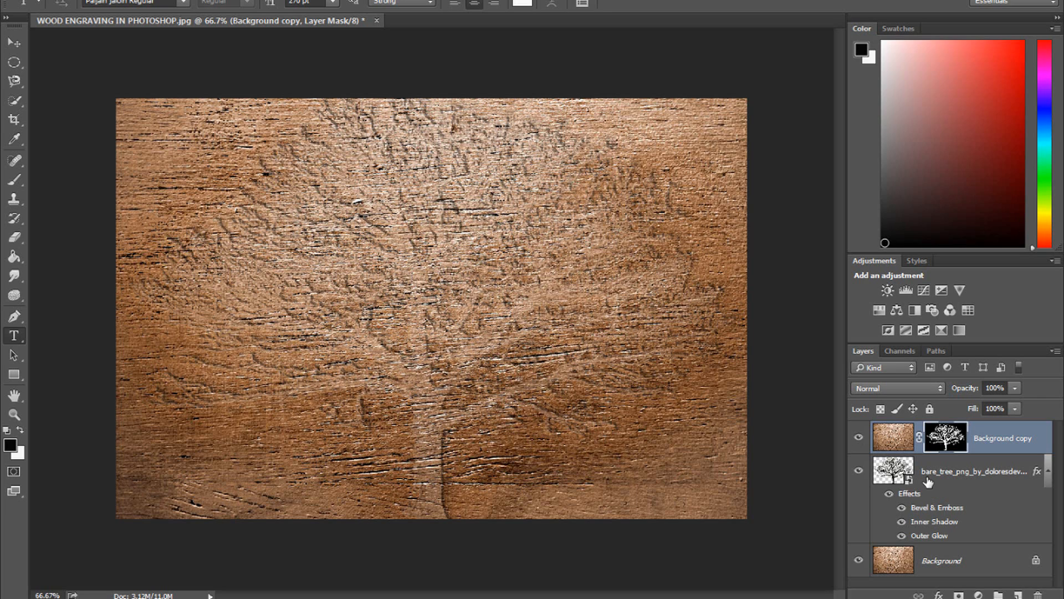
- Add a Brightness/Contrast adjustment with brightness -75 and contrast 100, clipped to the background copy
{"action": "left_click", "coordinate": [978, 595]}
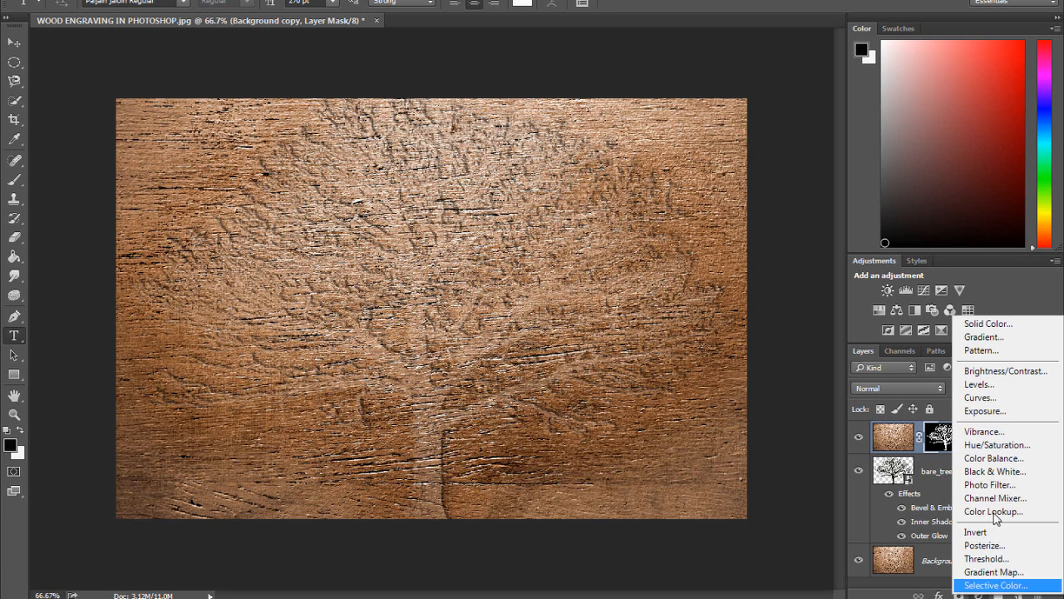
{"action": "left_click", "coordinate": [1002, 370]}
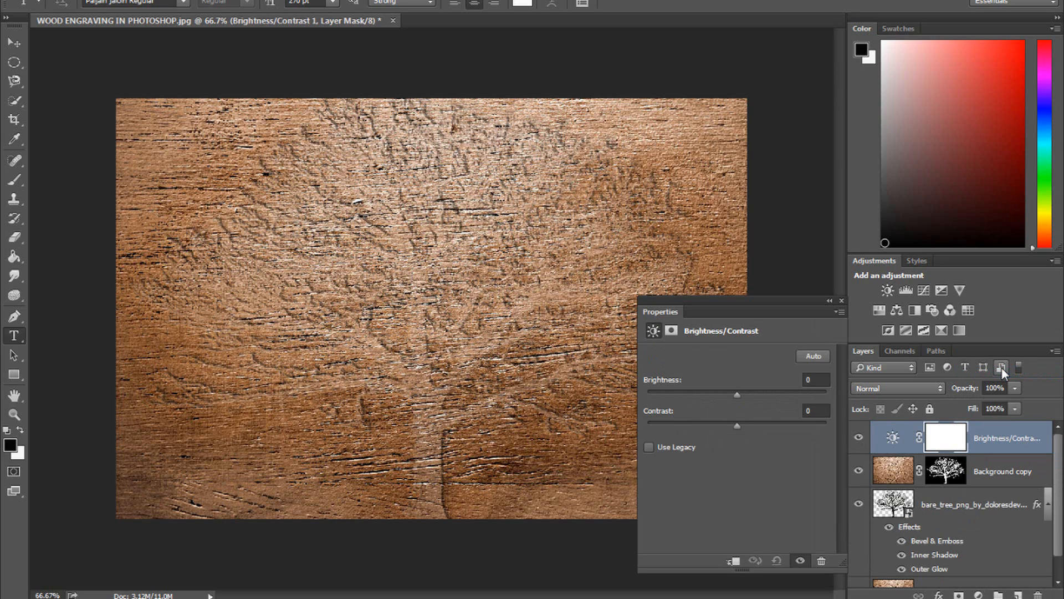
{"action": "left_click", "coordinate": [816, 379]}
{"action": "type", "text": "-75"}
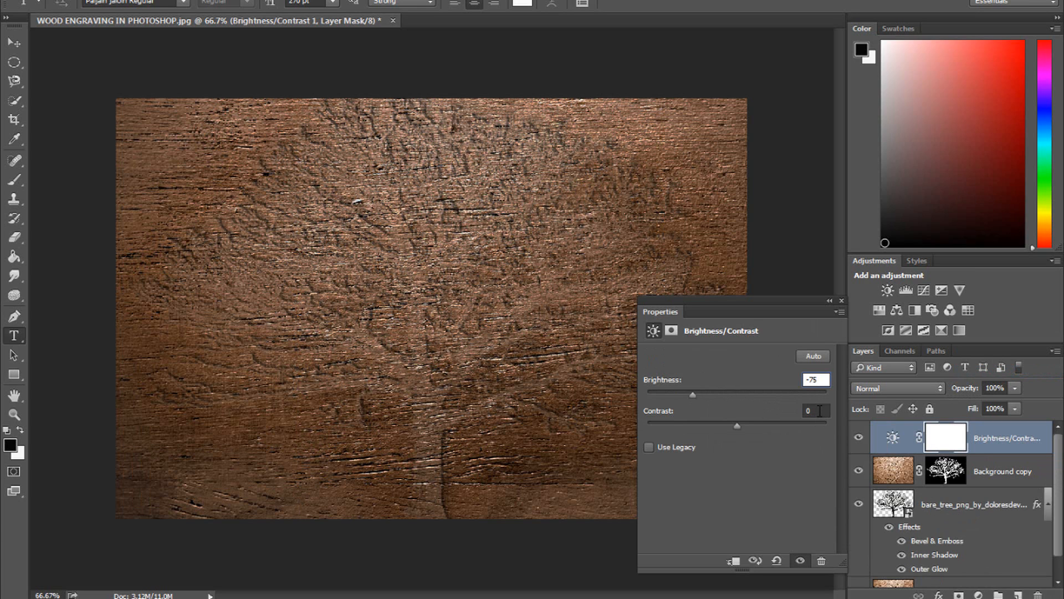
{"action": "key", "text": "Tab"}
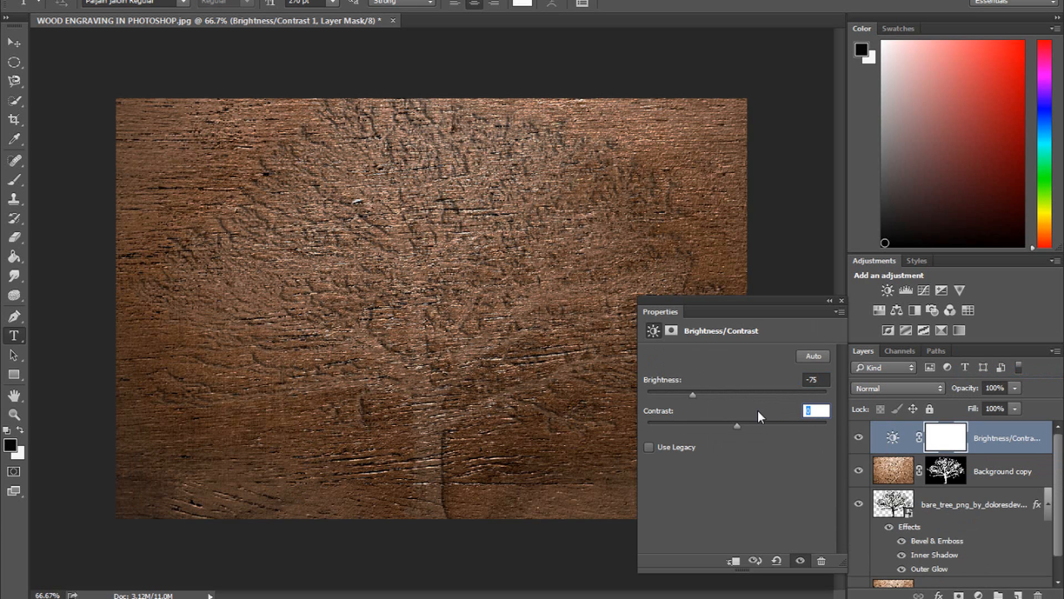
{"action": "type", "text": "100"}
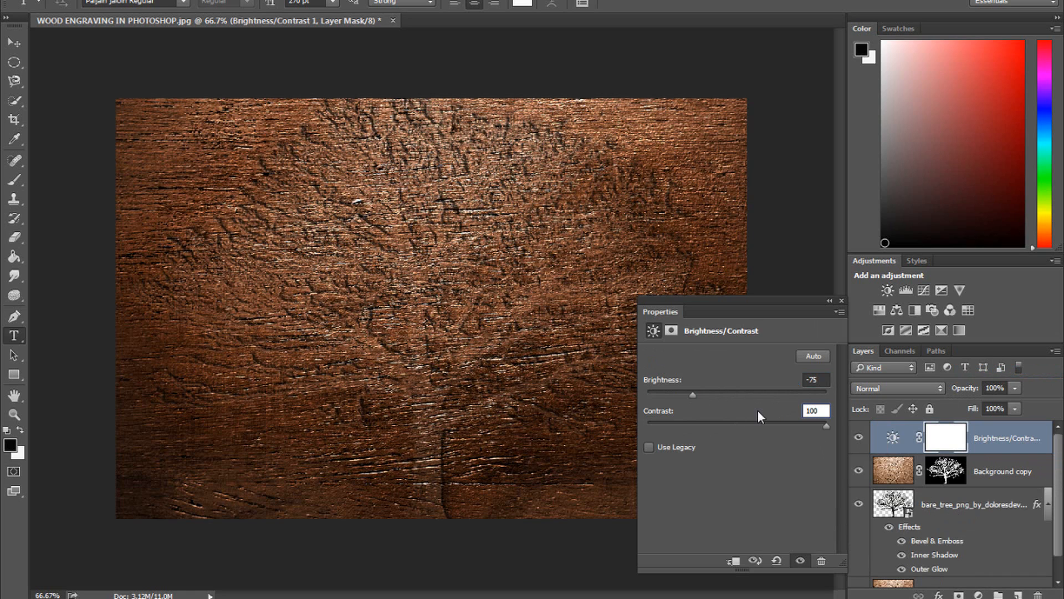
{"action": "left_click", "coordinate": [840, 302]}
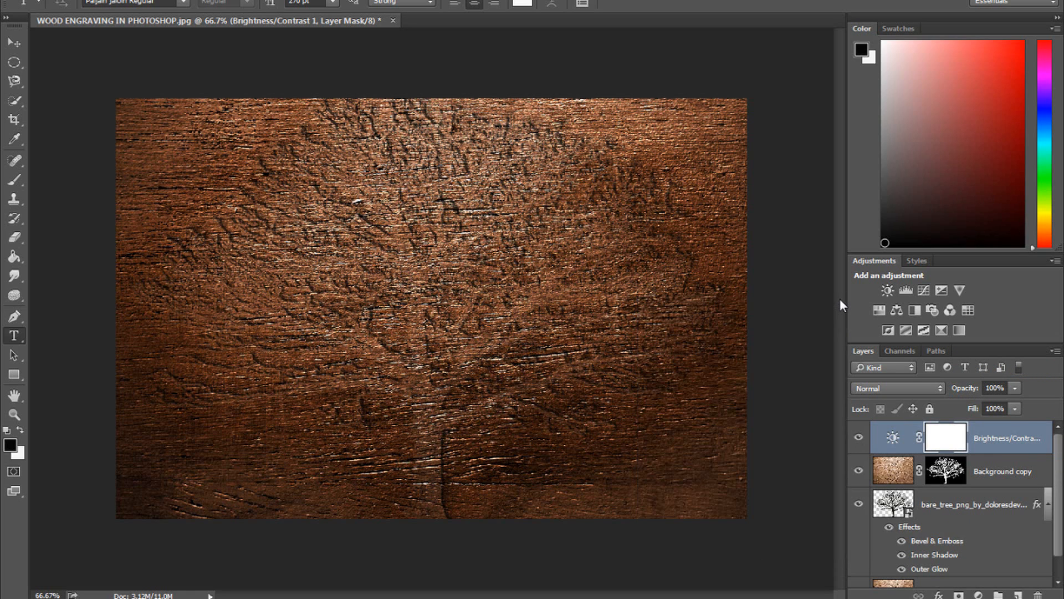
{"action": "left_click", "coordinate": [1002, 451], "text": "alt"}
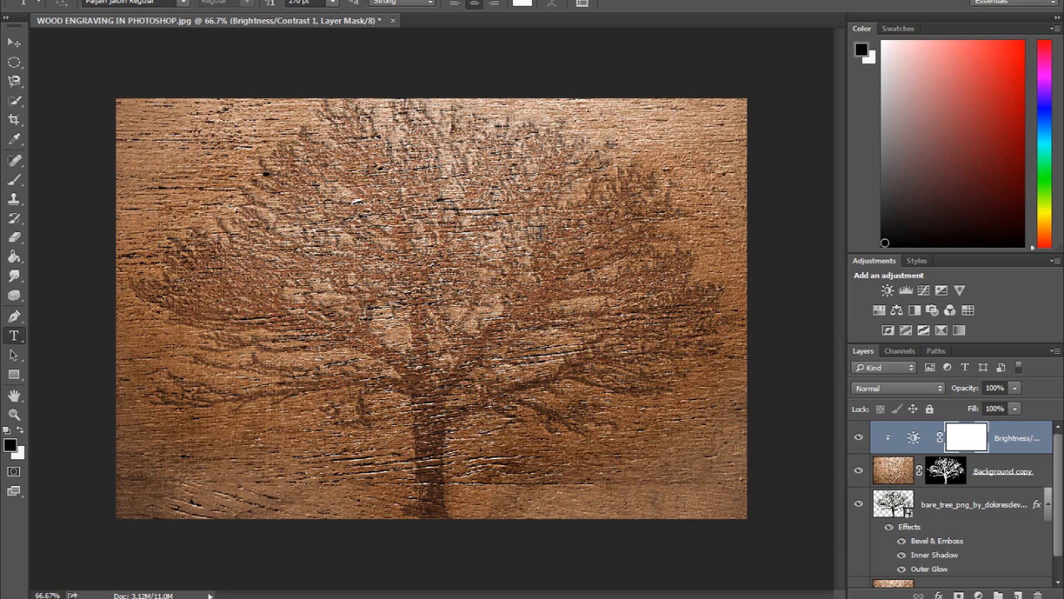
- In the background copy's blending options, split the This Layer black Blend If slider to about 120
{"action": "double_click", "coordinate": [1046, 473]}
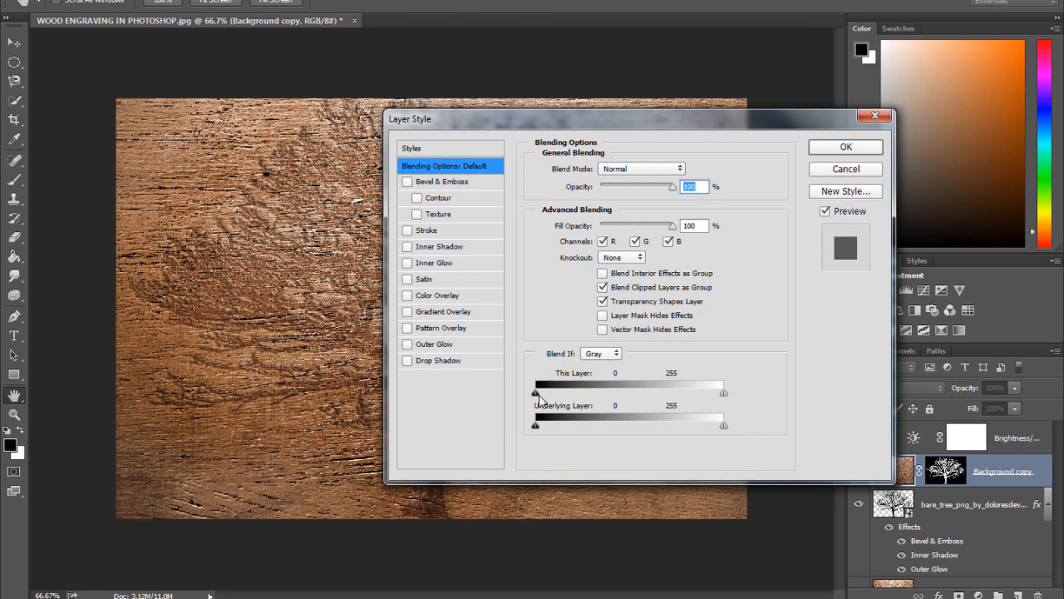
{"action": "key", "text": "alt"}
{"action": "left_click_drag", "start_coordinate": [538, 395], "coordinate": [614, 399]}
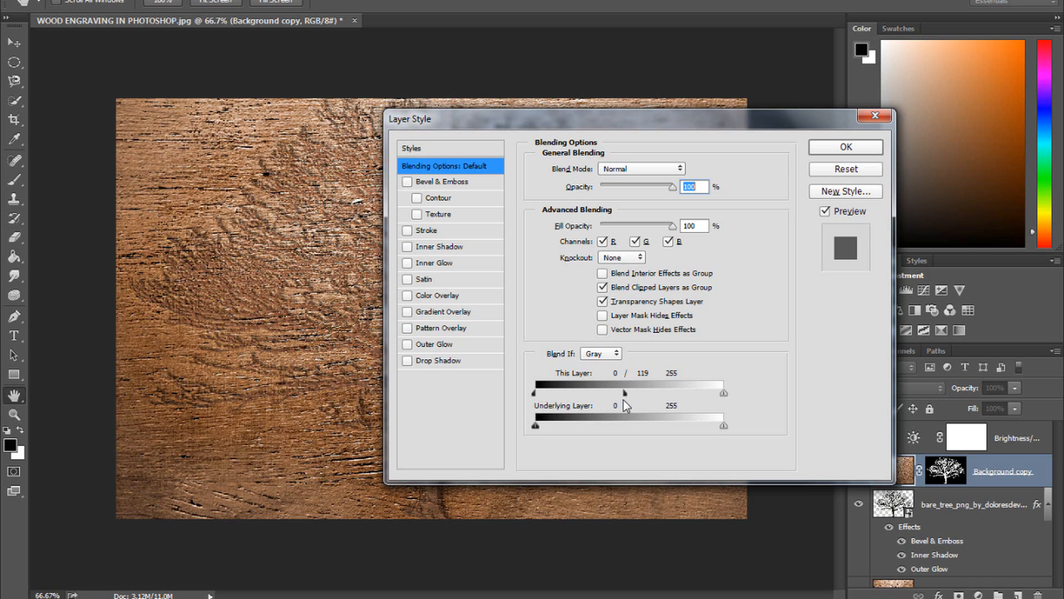
{"action": "left_click_drag", "start_coordinate": [624, 400], "coordinate": [624, 400]}
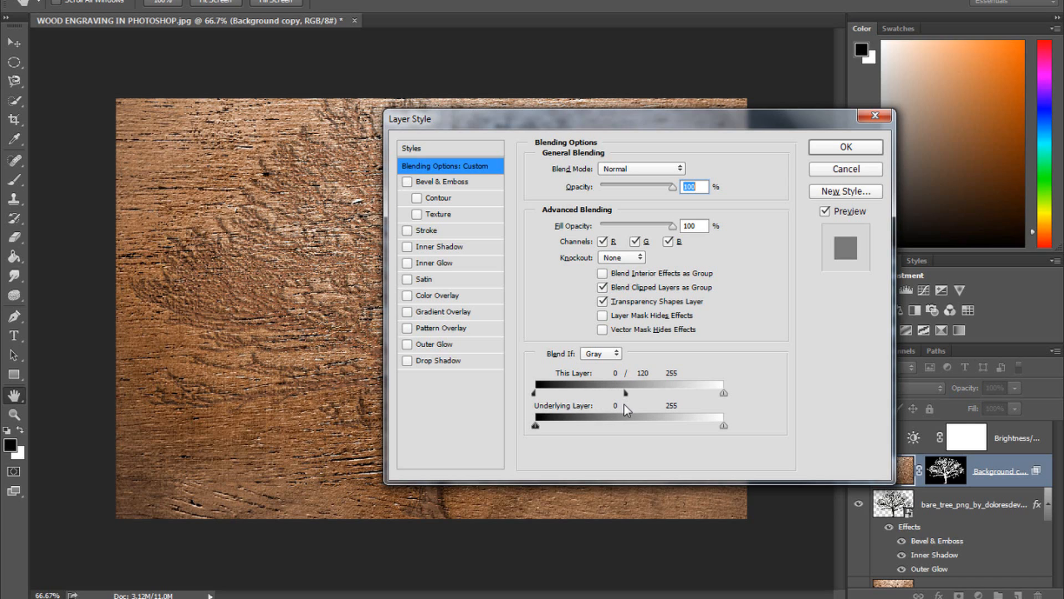
{"action": "left_click_drag", "start_coordinate": [715, 113], "coordinate": [845, 171]}
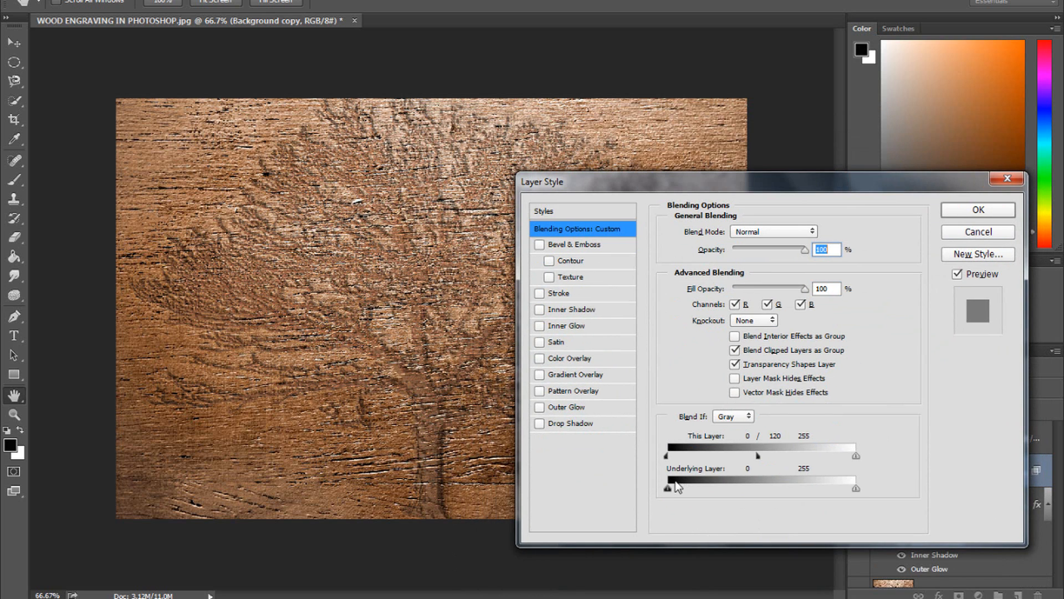
{"action": "left_click", "coordinate": [977, 210]}
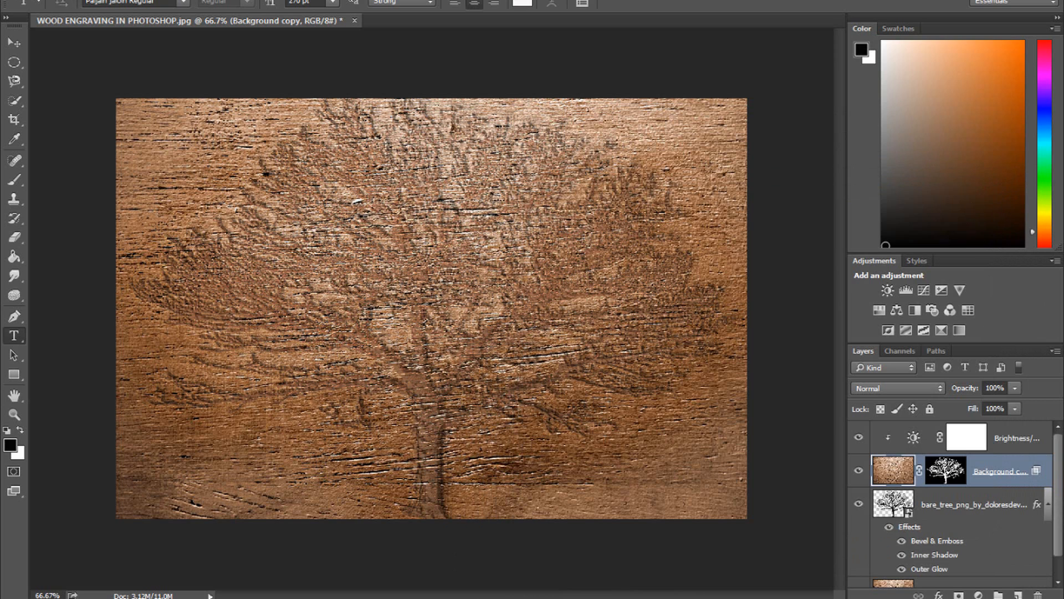
- Add a Gradient fill layer on top with Radial style, 370% scale and Reverse enabled
{"action": "left_click", "coordinate": [1041, 449]}
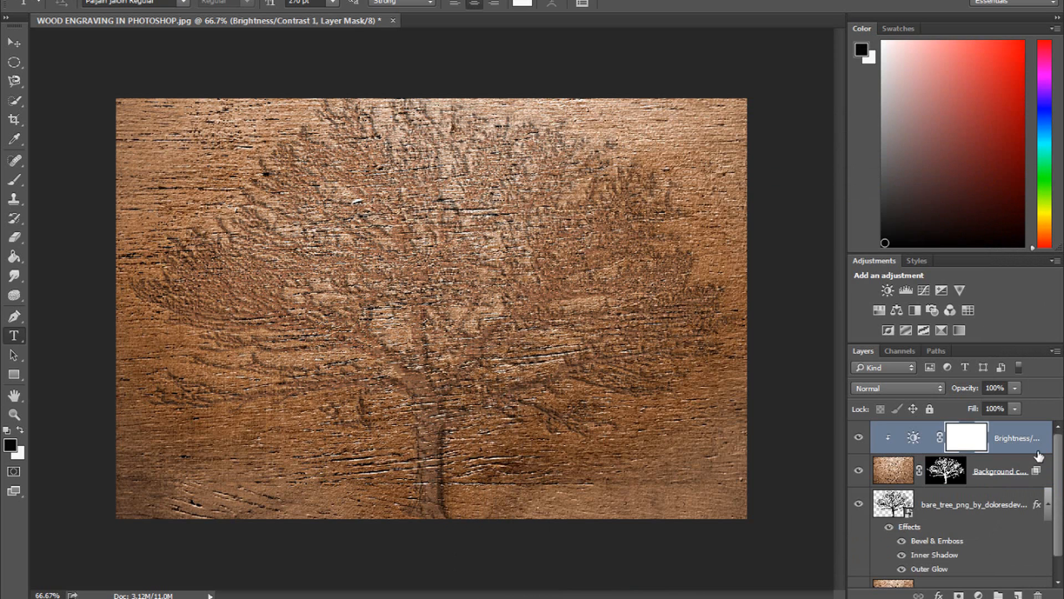
{"action": "left_click", "coordinate": [978, 594]}
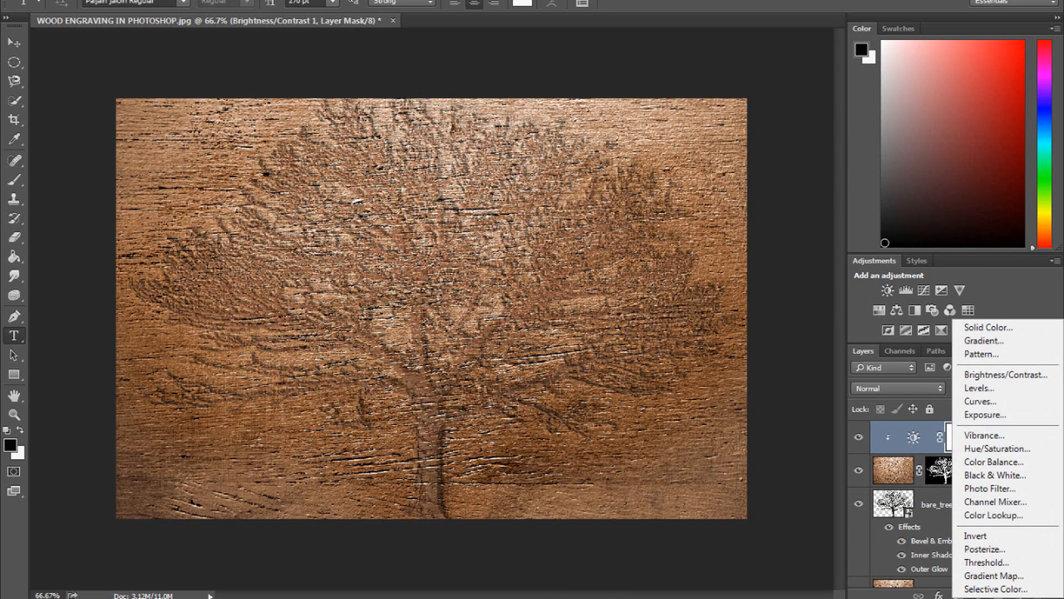
{"action": "left_click", "coordinate": [1000, 341]}
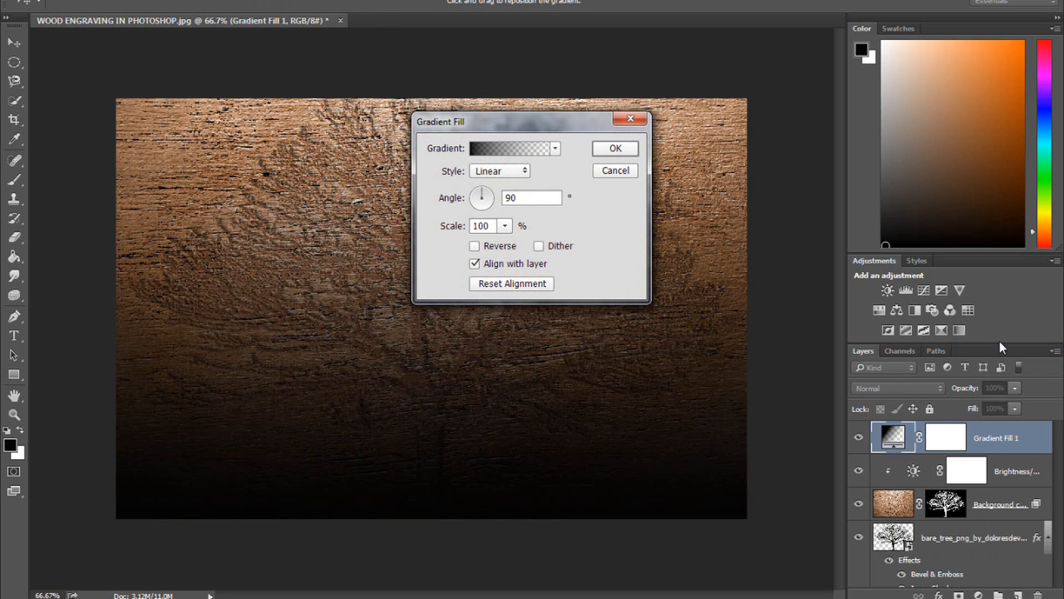
{"action": "left_click", "coordinate": [510, 171]}
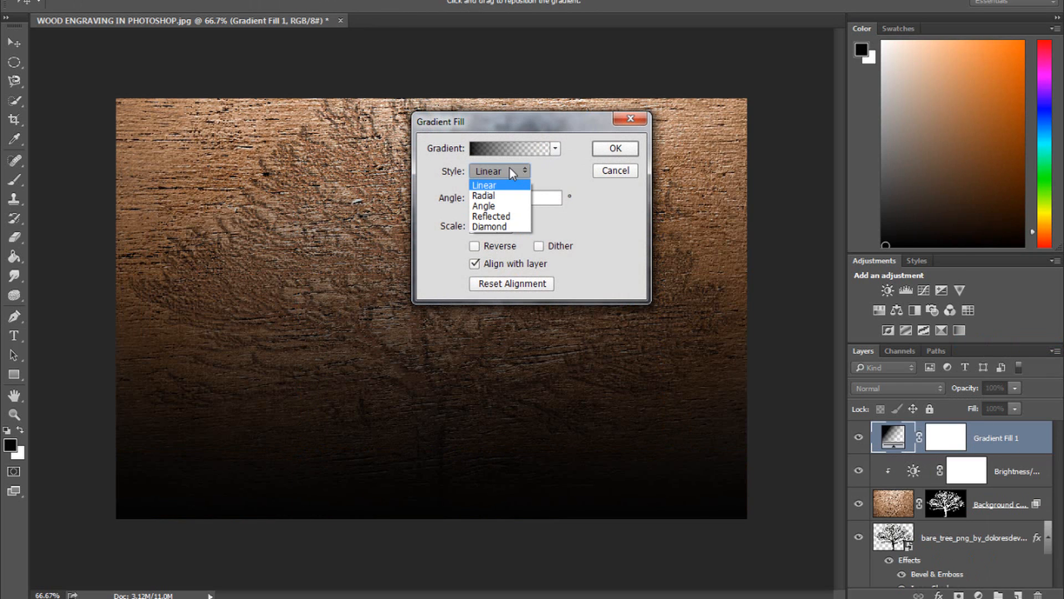
{"action": "left_click", "coordinate": [511, 196]}
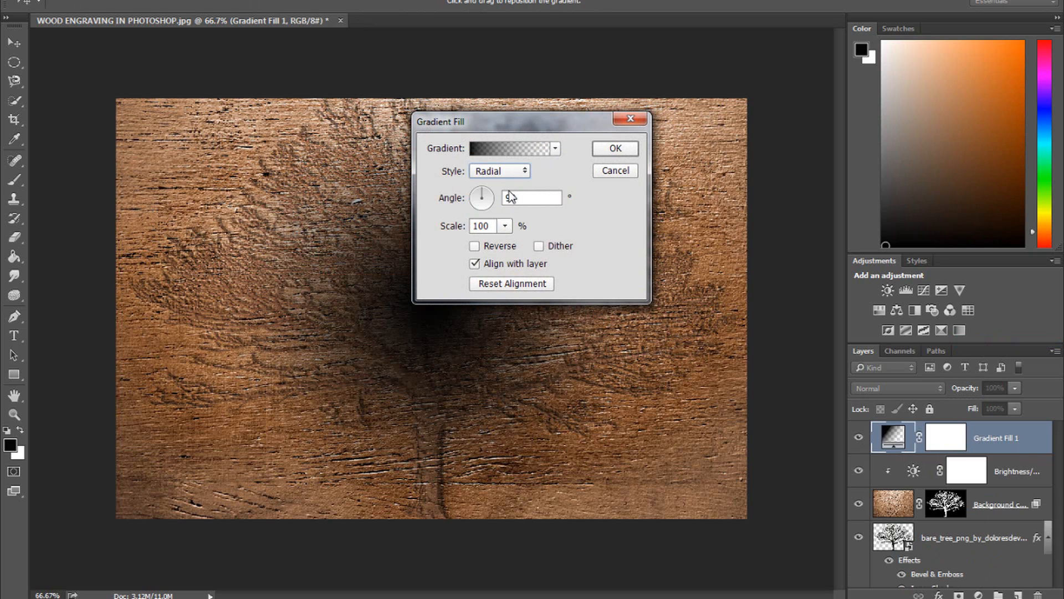
{"action": "left_click", "coordinate": [524, 197]}
{"action": "double_click", "coordinate": [493, 228]}
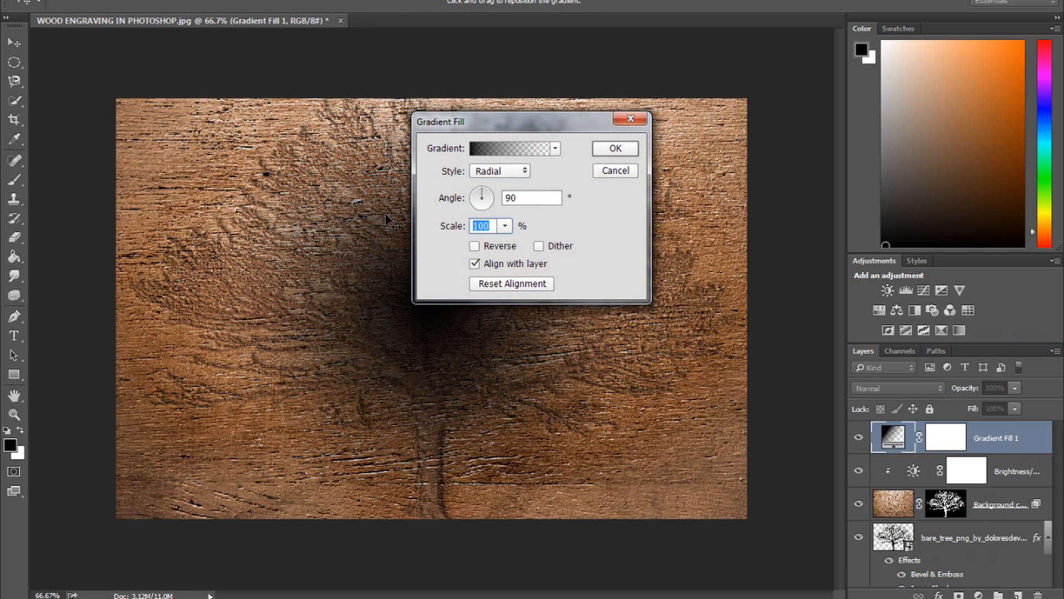
{"action": "type", "text": "370"}
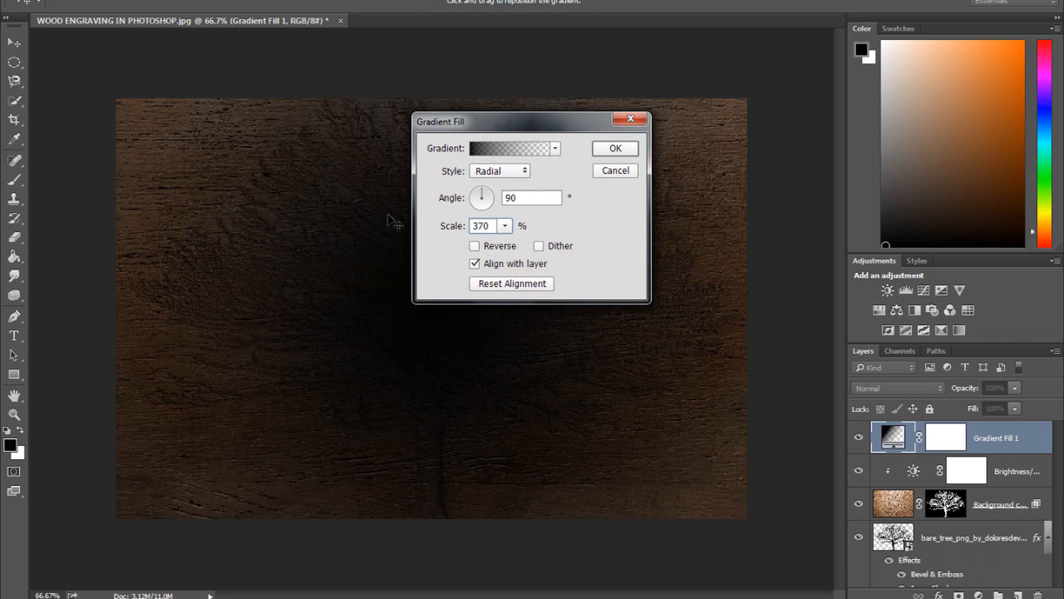
{"action": "left_click", "coordinate": [475, 247]}
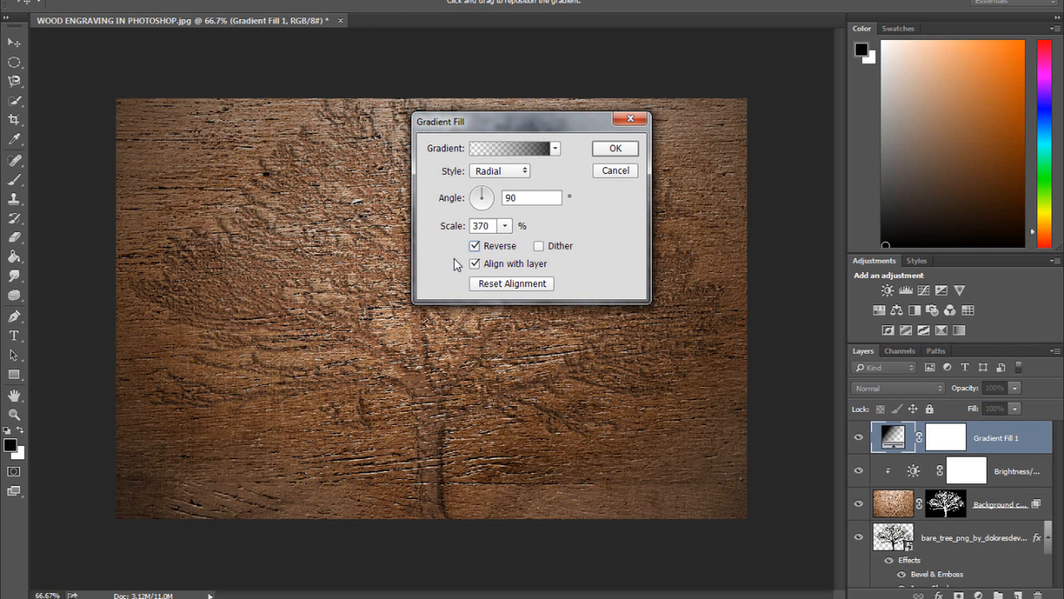
{"action": "left_click", "coordinate": [609, 146]}
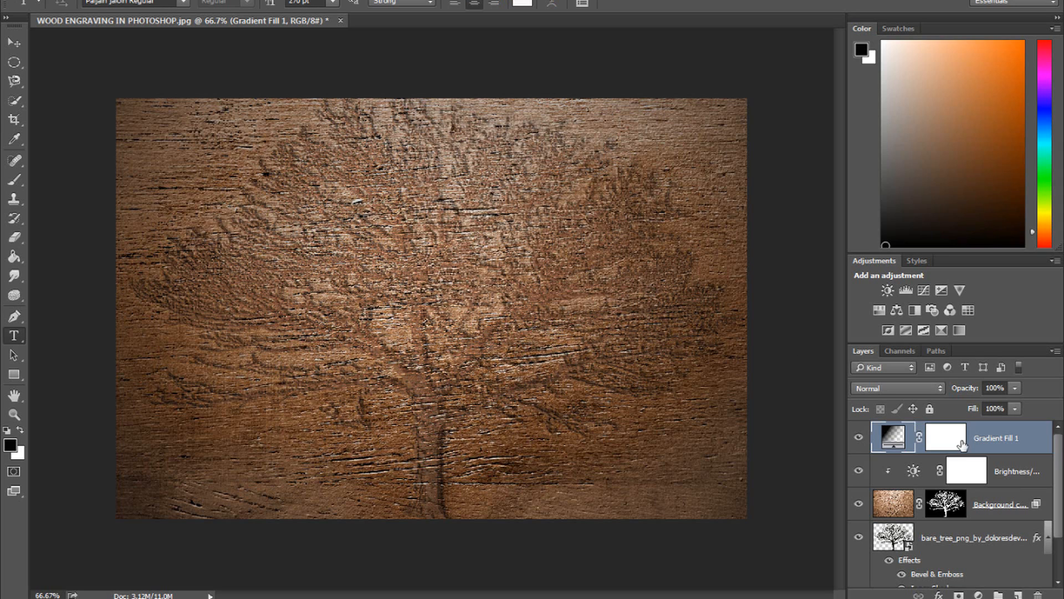
- Set the gradient fill's blend mode to Linear Burn at 40% opacity and split the Underlying Layer white slider to about 59
{"action": "double_click", "coordinate": [1044, 442]}
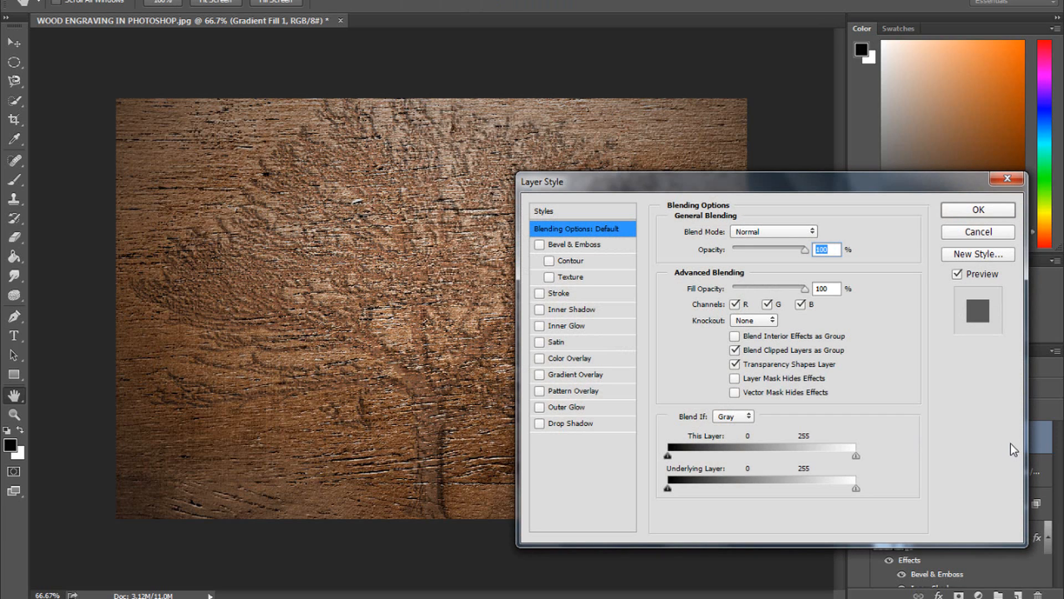
{"action": "left_click", "coordinate": [802, 232]}
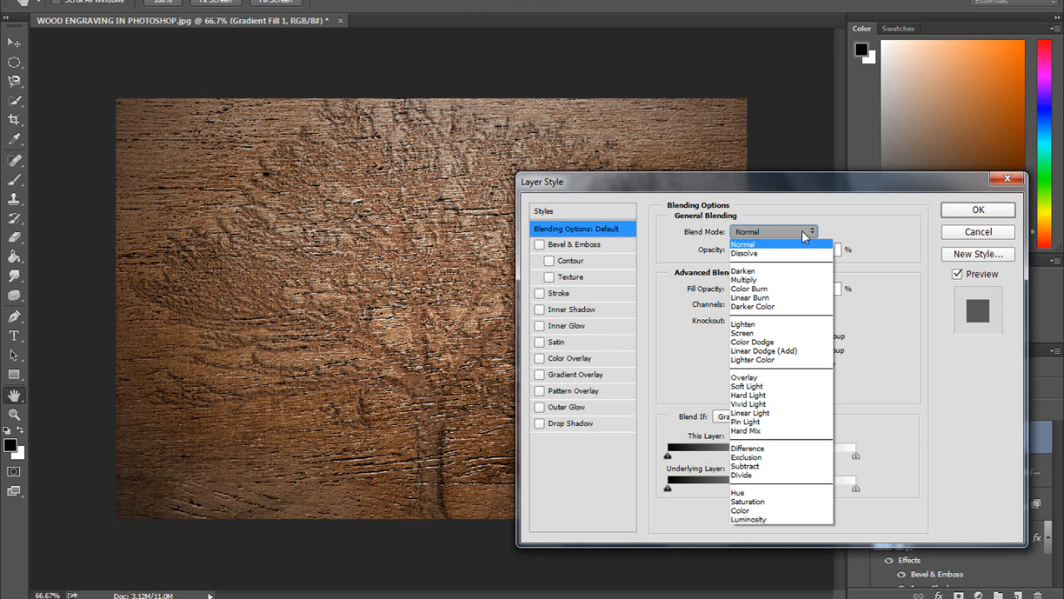
{"action": "left_click", "coordinate": [776, 297]}
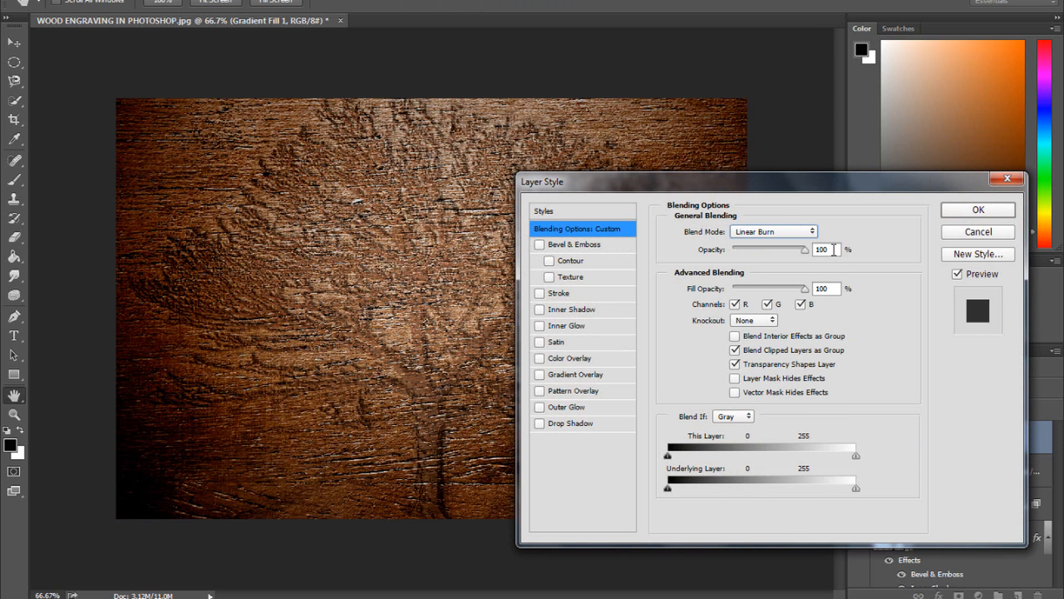
{"action": "key", "text": "Tab"}
{"action": "type", "text": "75"}
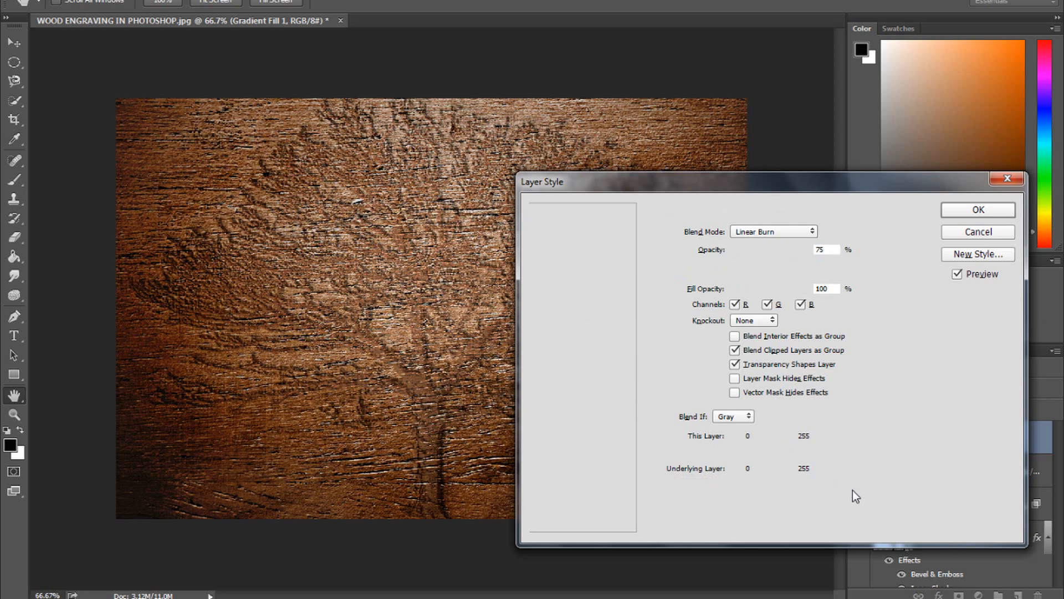
{"action": "key", "text": "alt"}
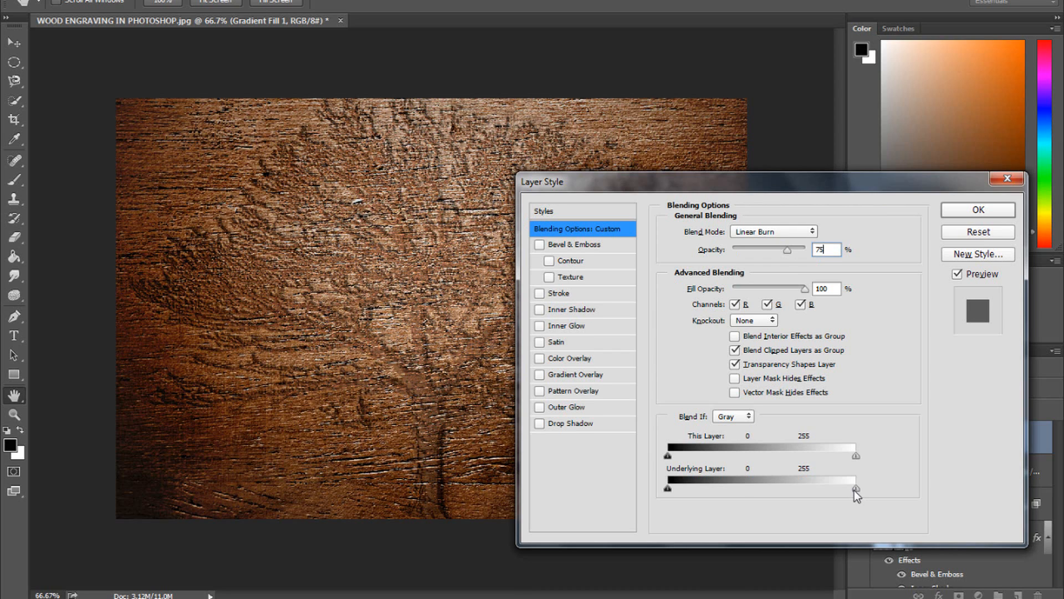
{"action": "left_click_drag", "start_coordinate": [806, 487], "coordinate": [722, 488]}
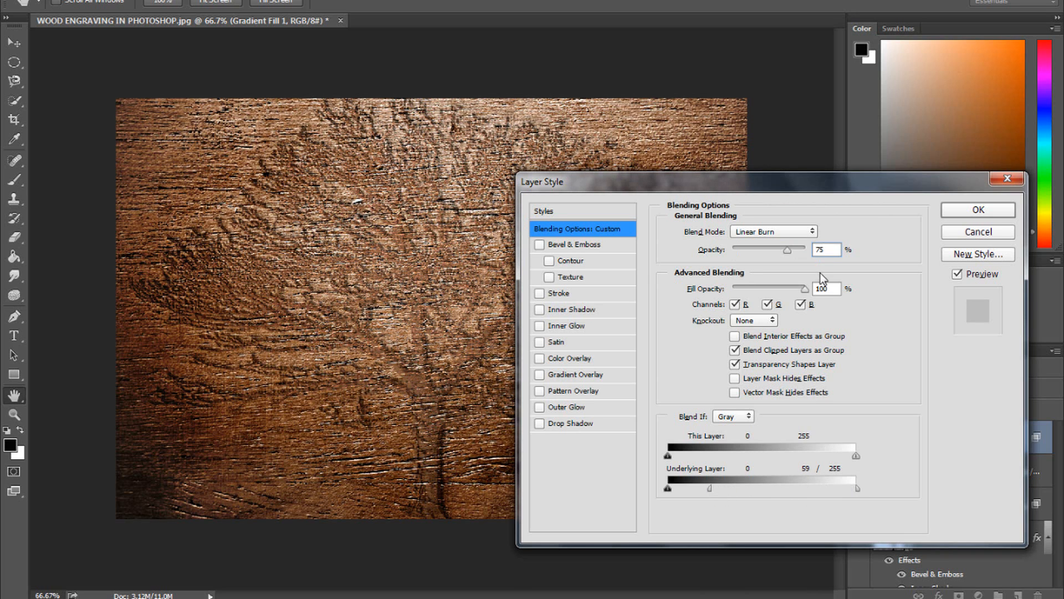
{"action": "left_click_drag", "start_coordinate": [834, 249], "coordinate": [737, 249]}
{"action": "type", "text": "40"}
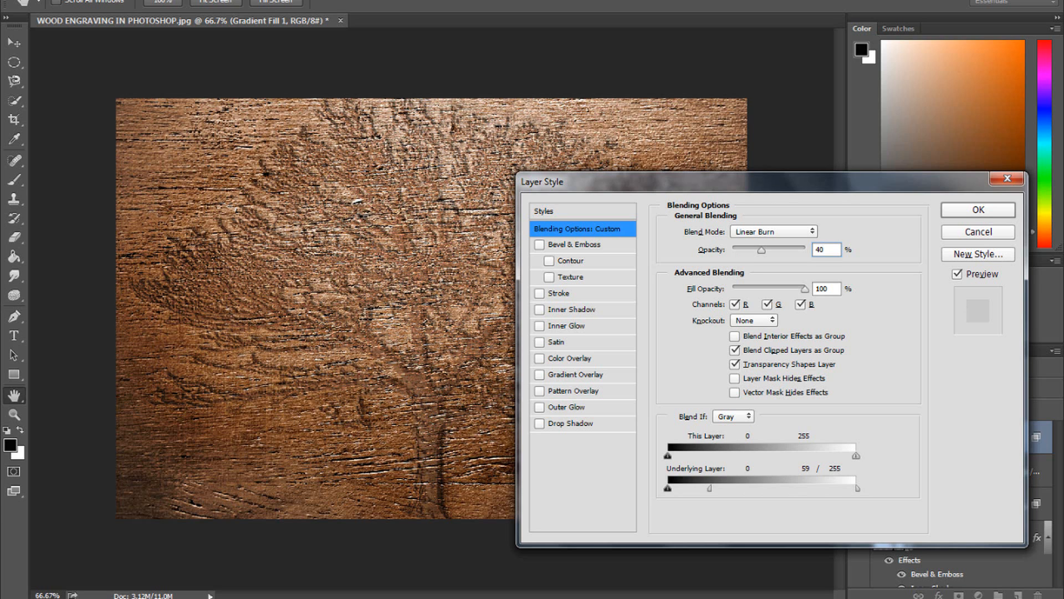
{"action": "left_click", "coordinate": [971, 213]}
{"action": "key", "text": "t"}
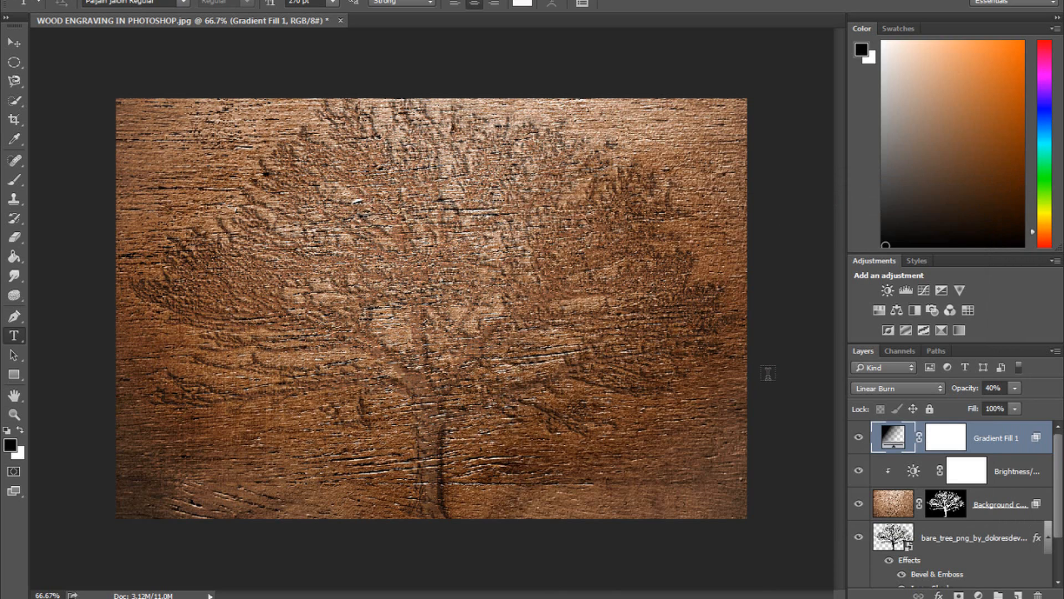